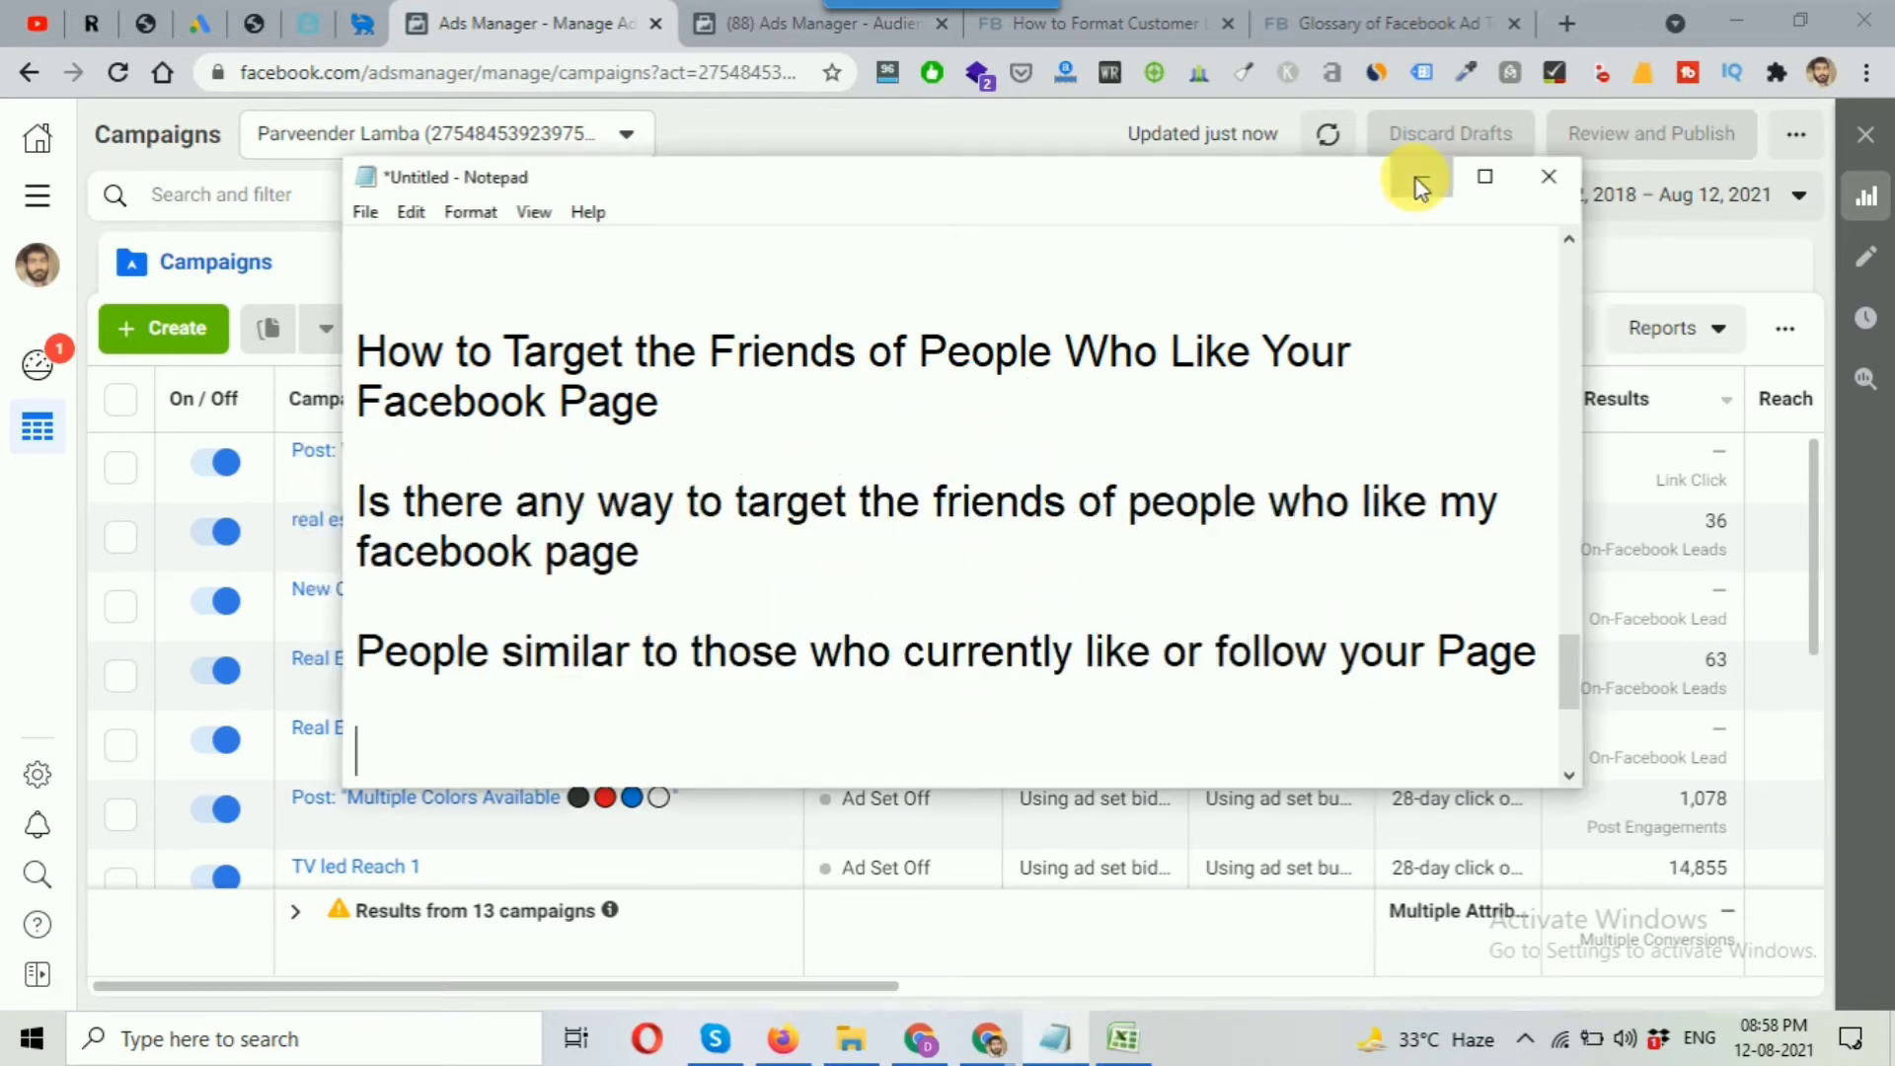
Create a new campaign with the Brand awareness objective.
left_click(1422, 176)
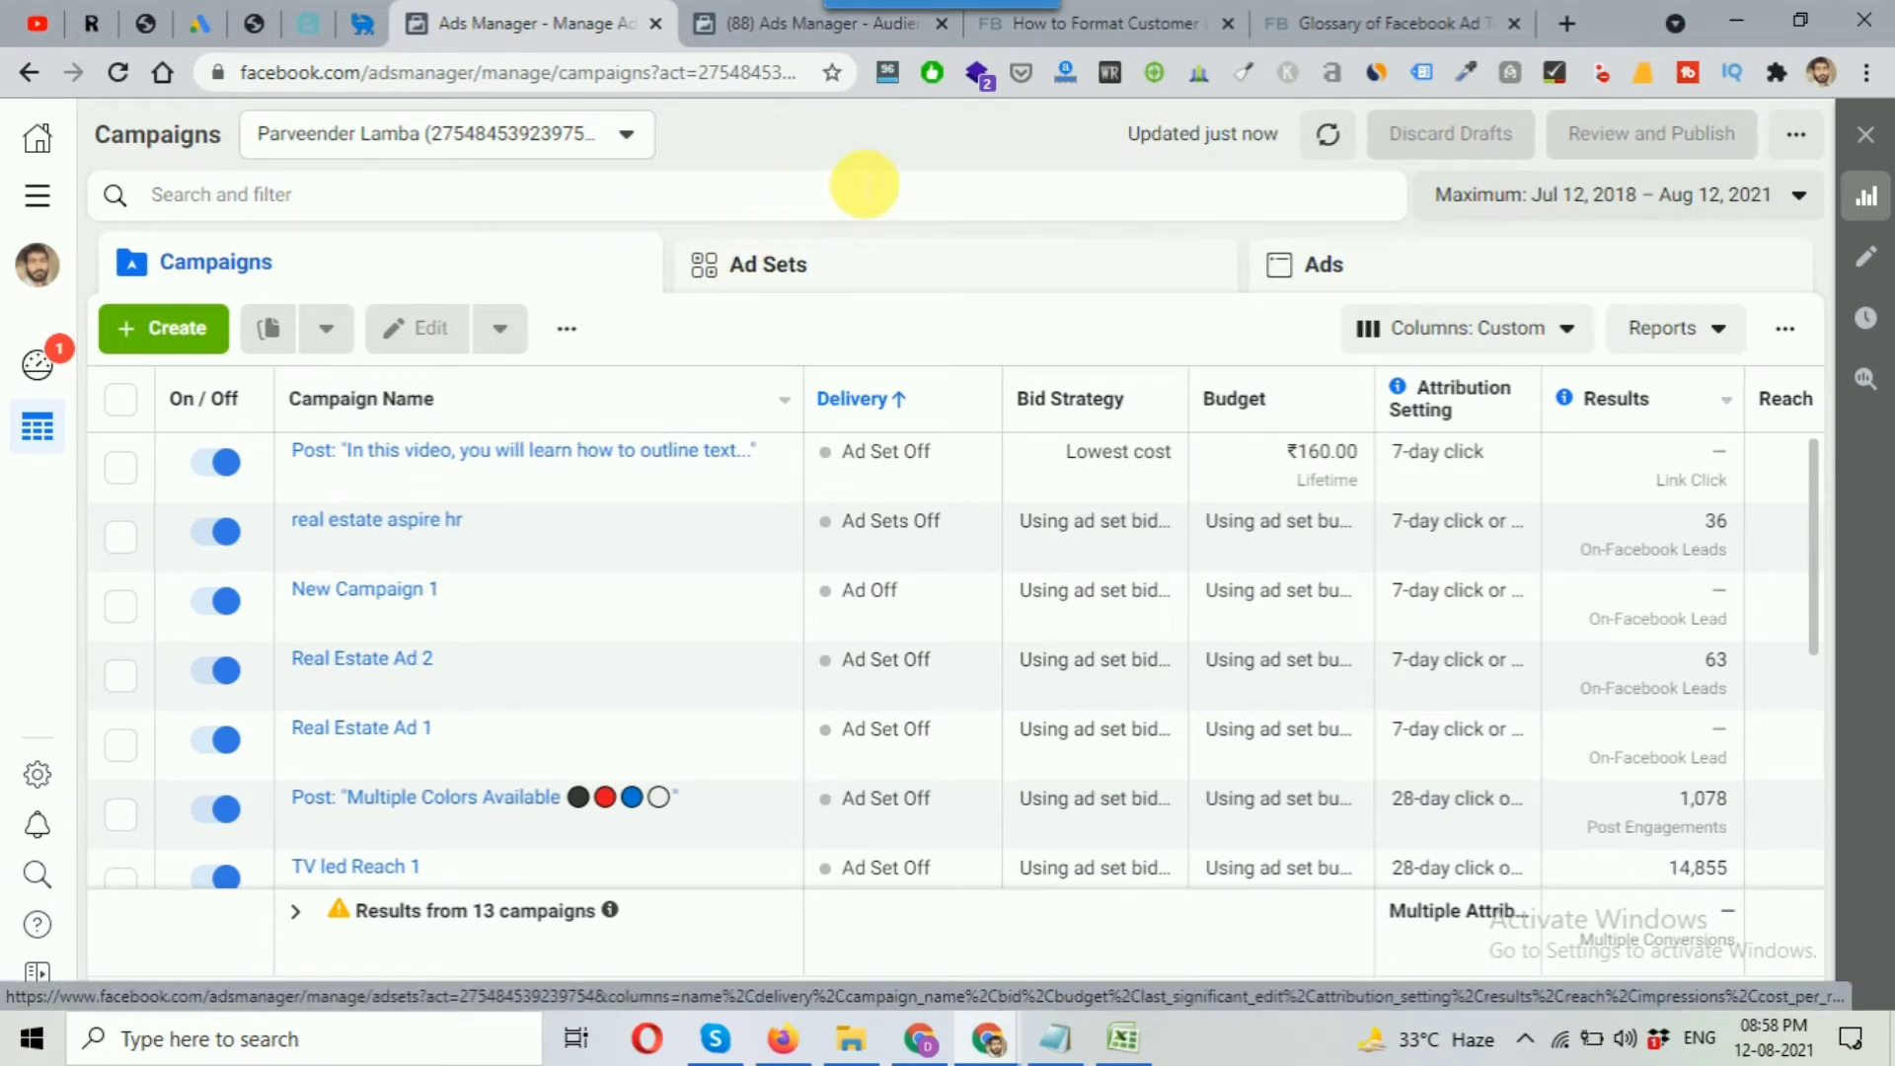
left_click(865, 181)
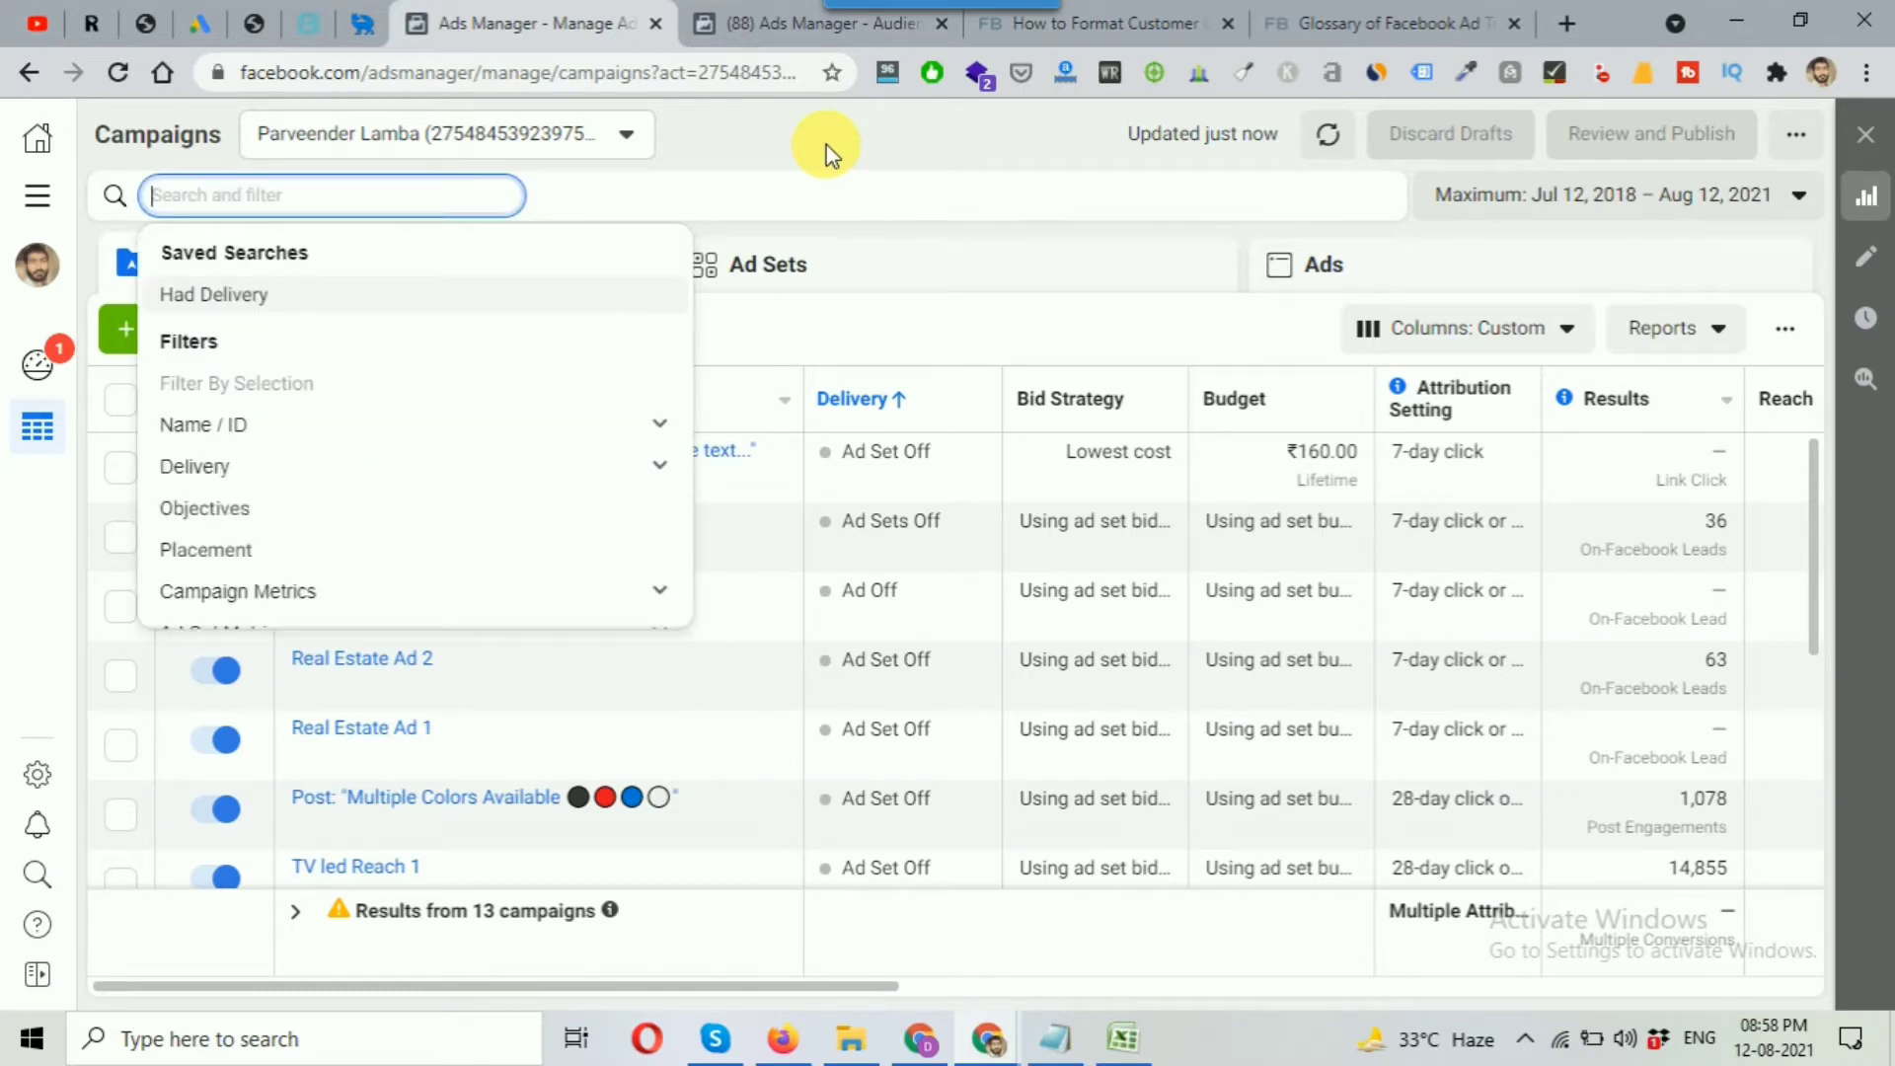
left_click(829, 155)
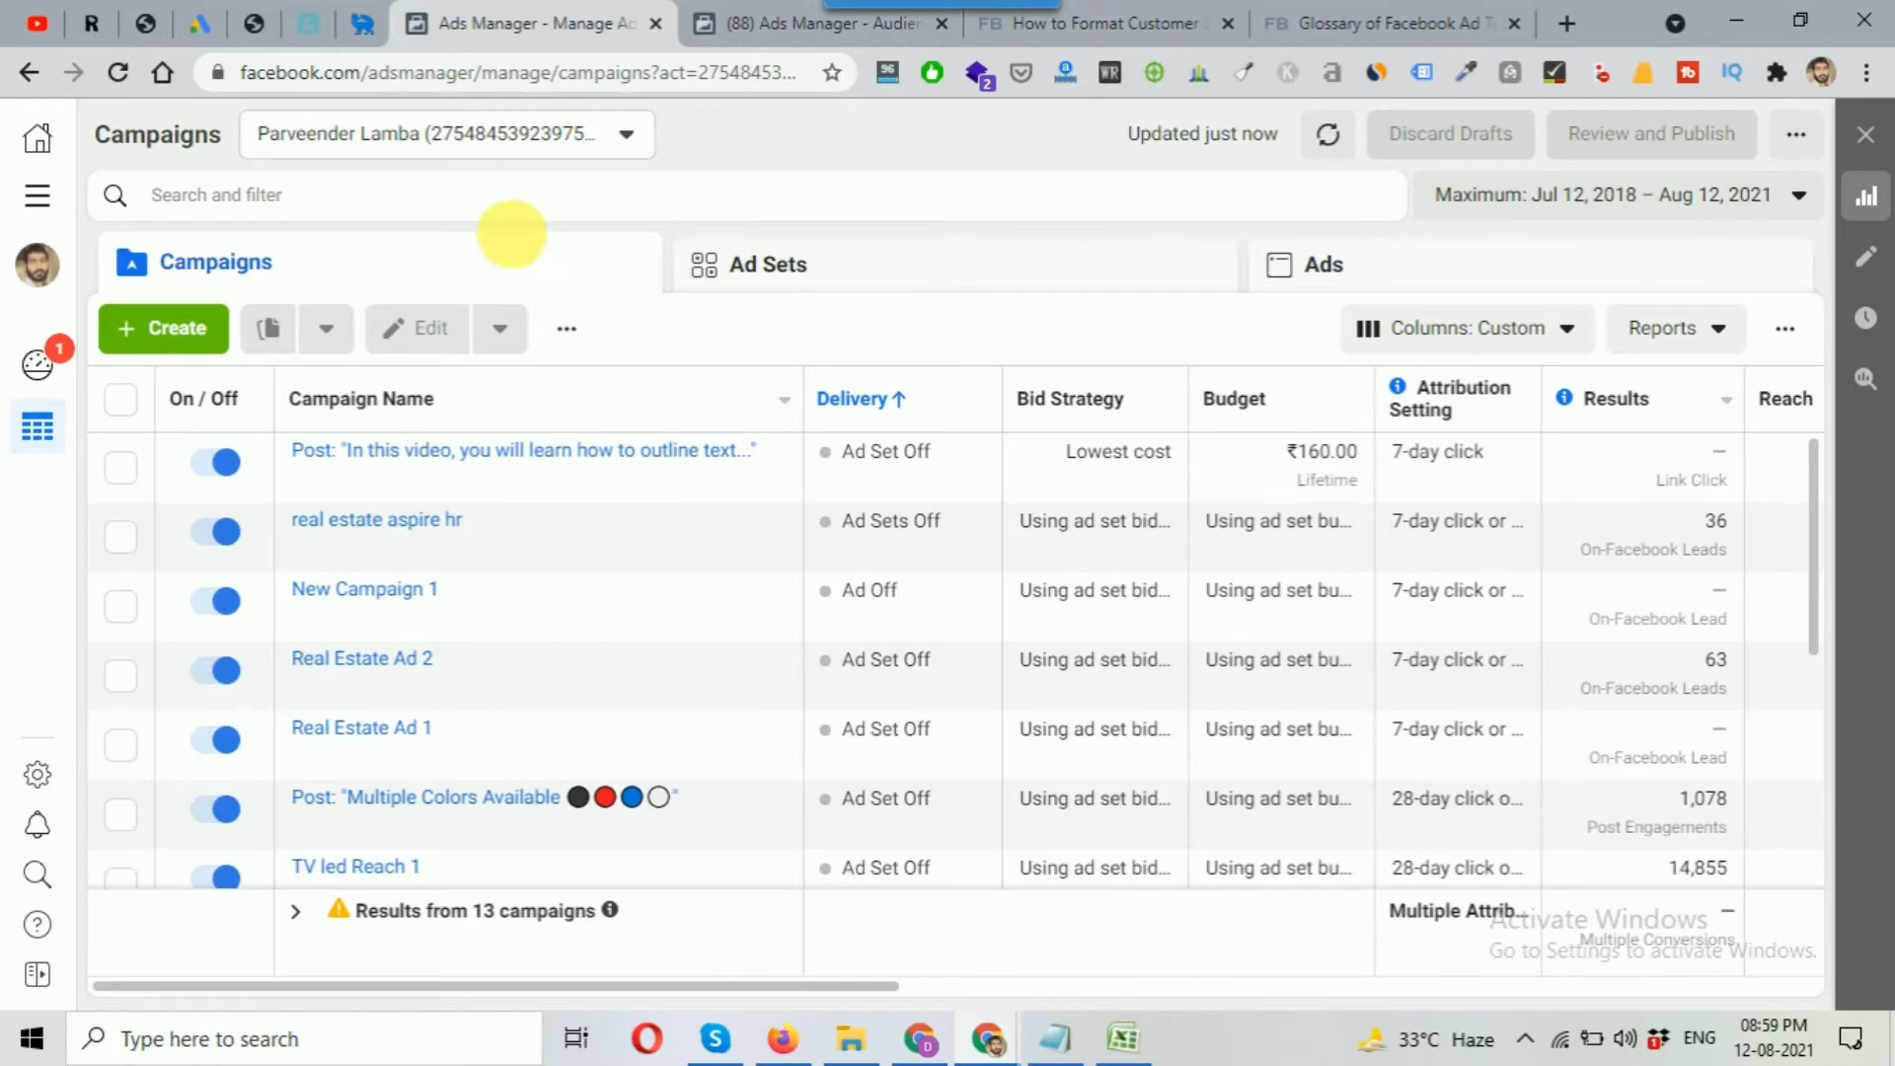
left_click(180, 335)
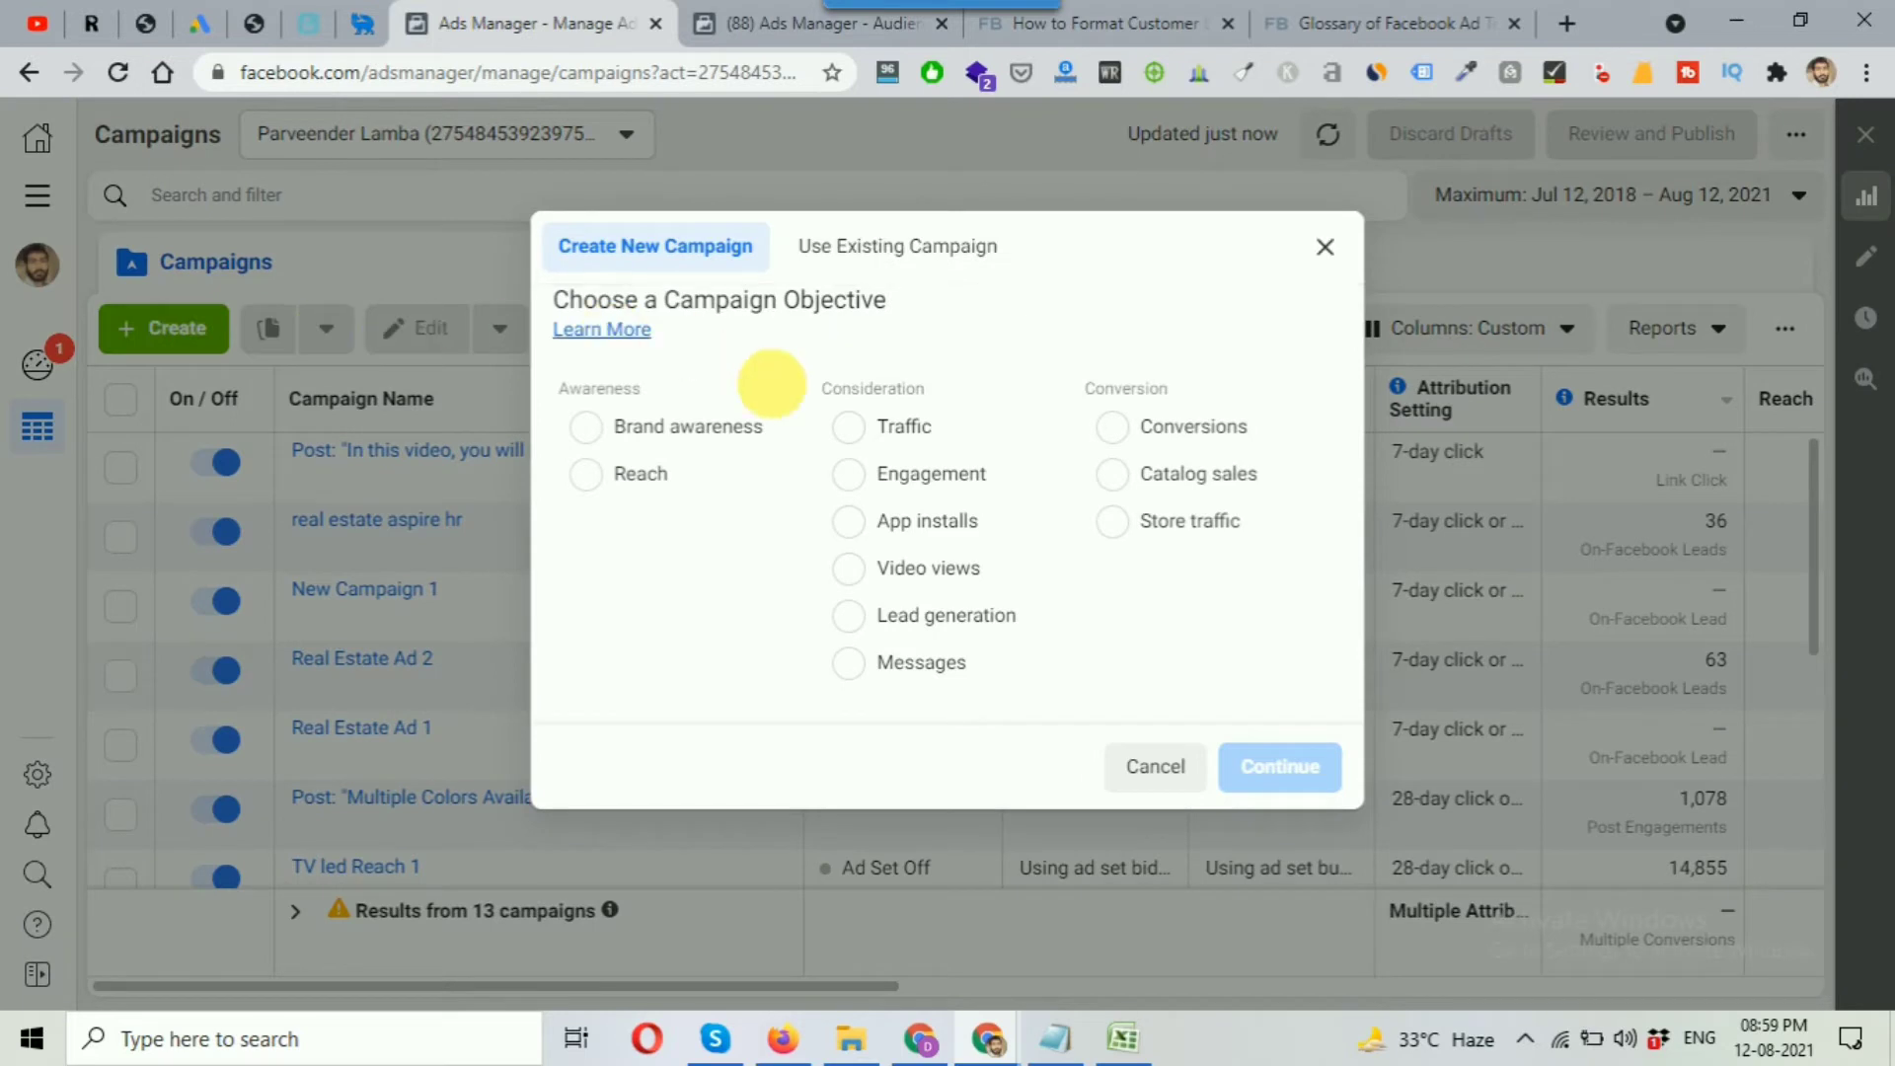
left_click(695, 444)
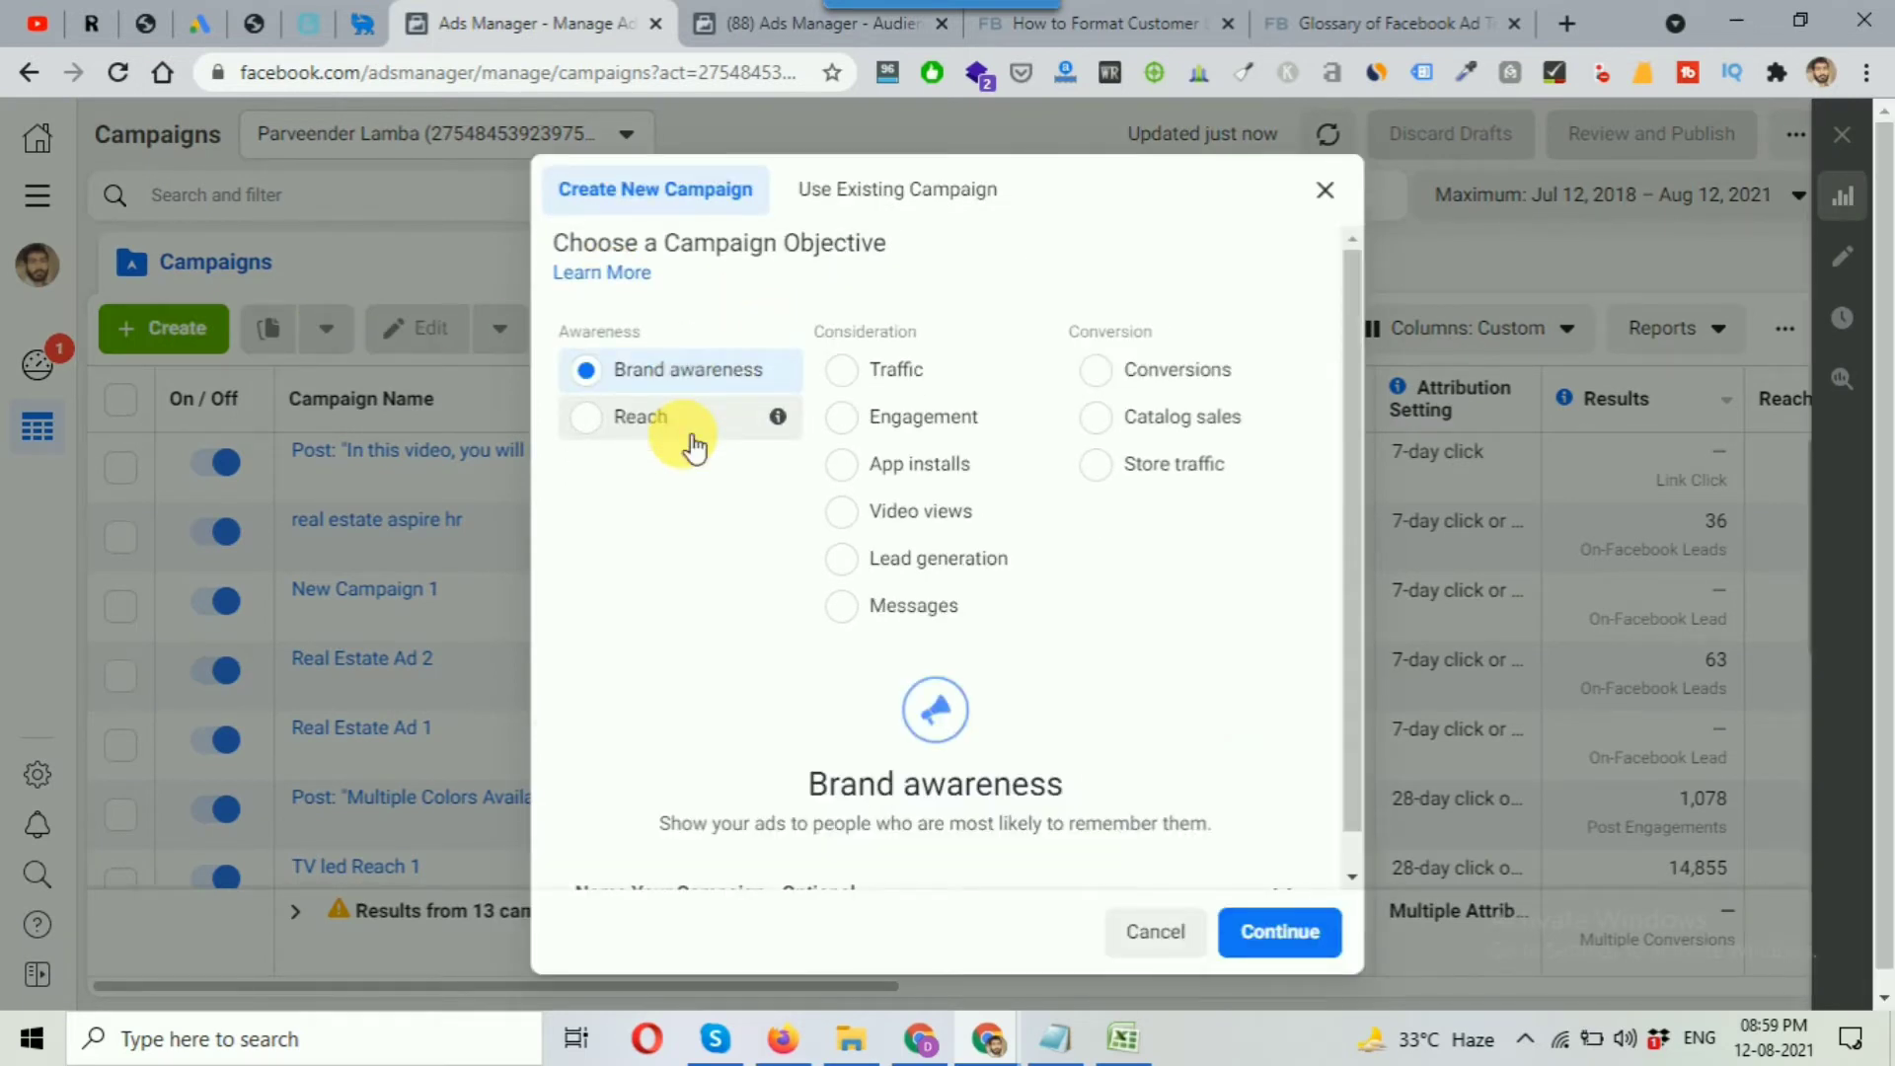
left_click(1276, 934)
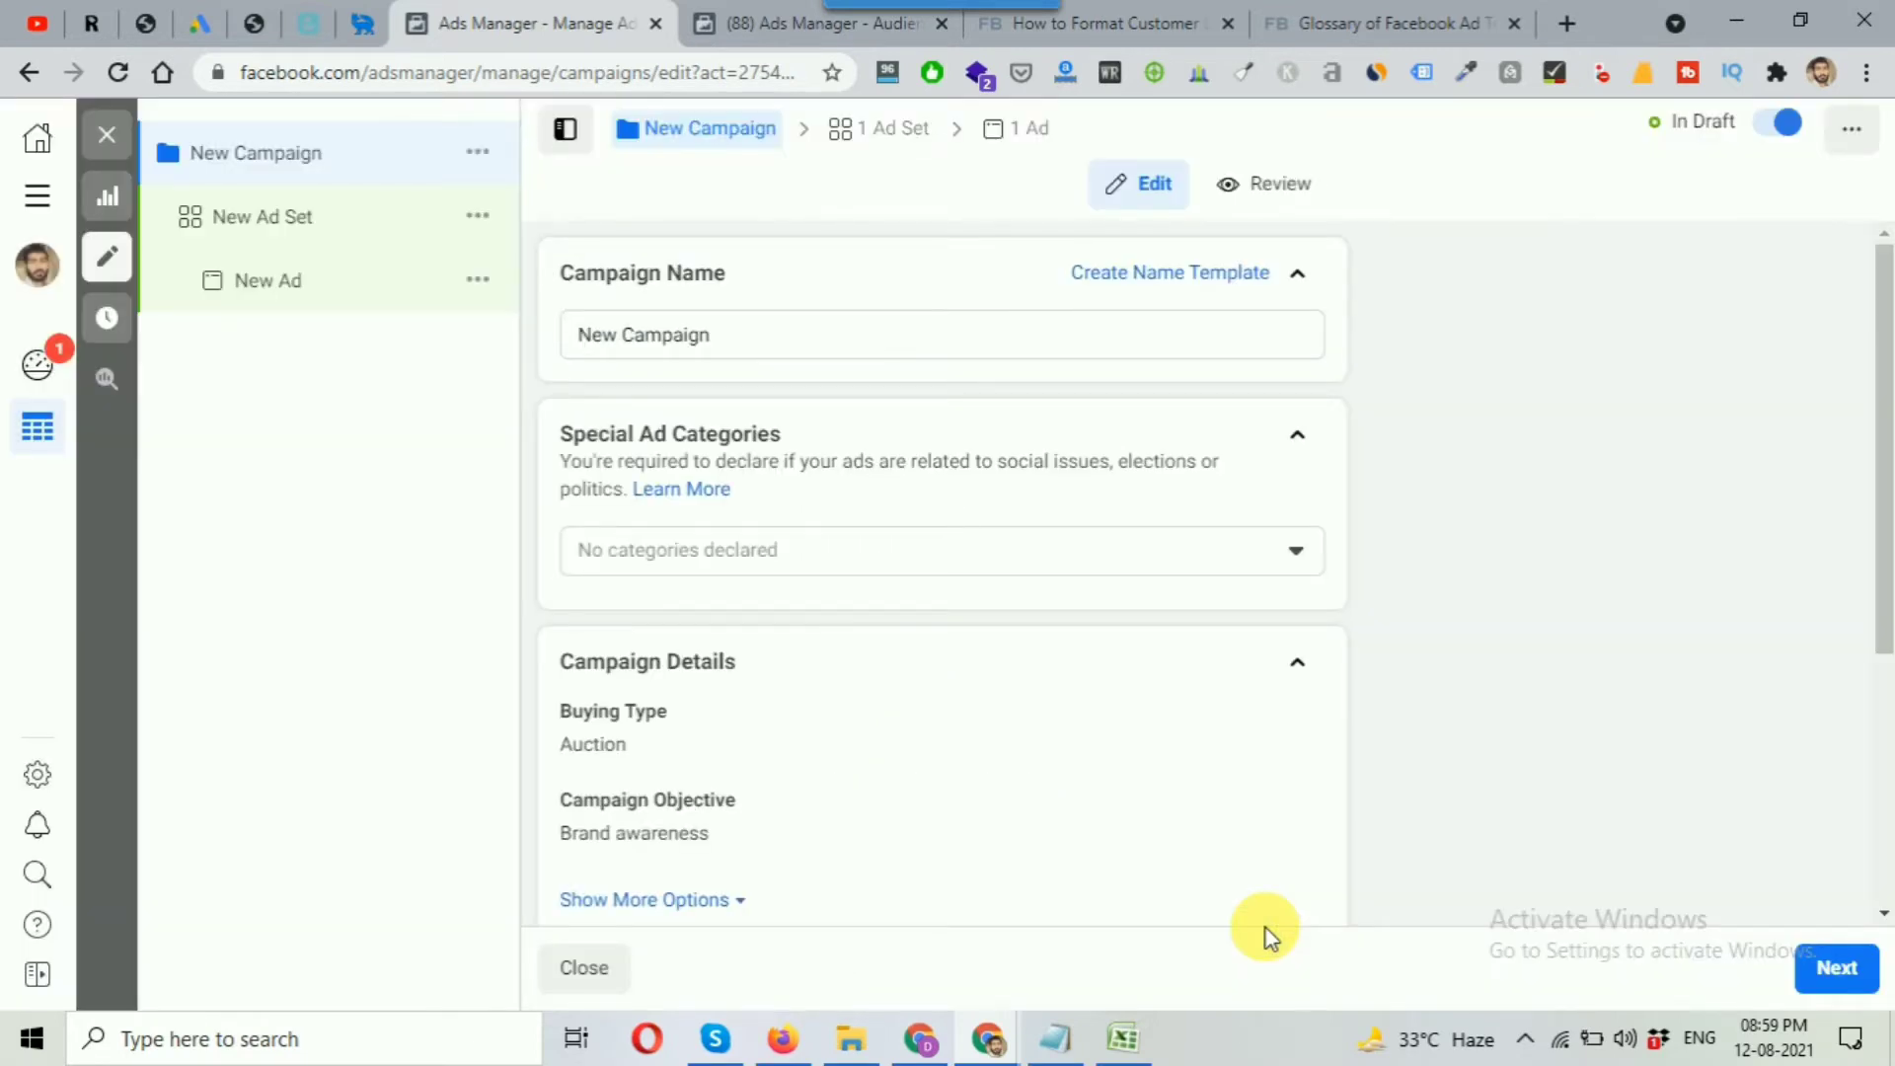
Open the new ad set's settings and expand the additional options in its Audience section.
left_click(893, 136)
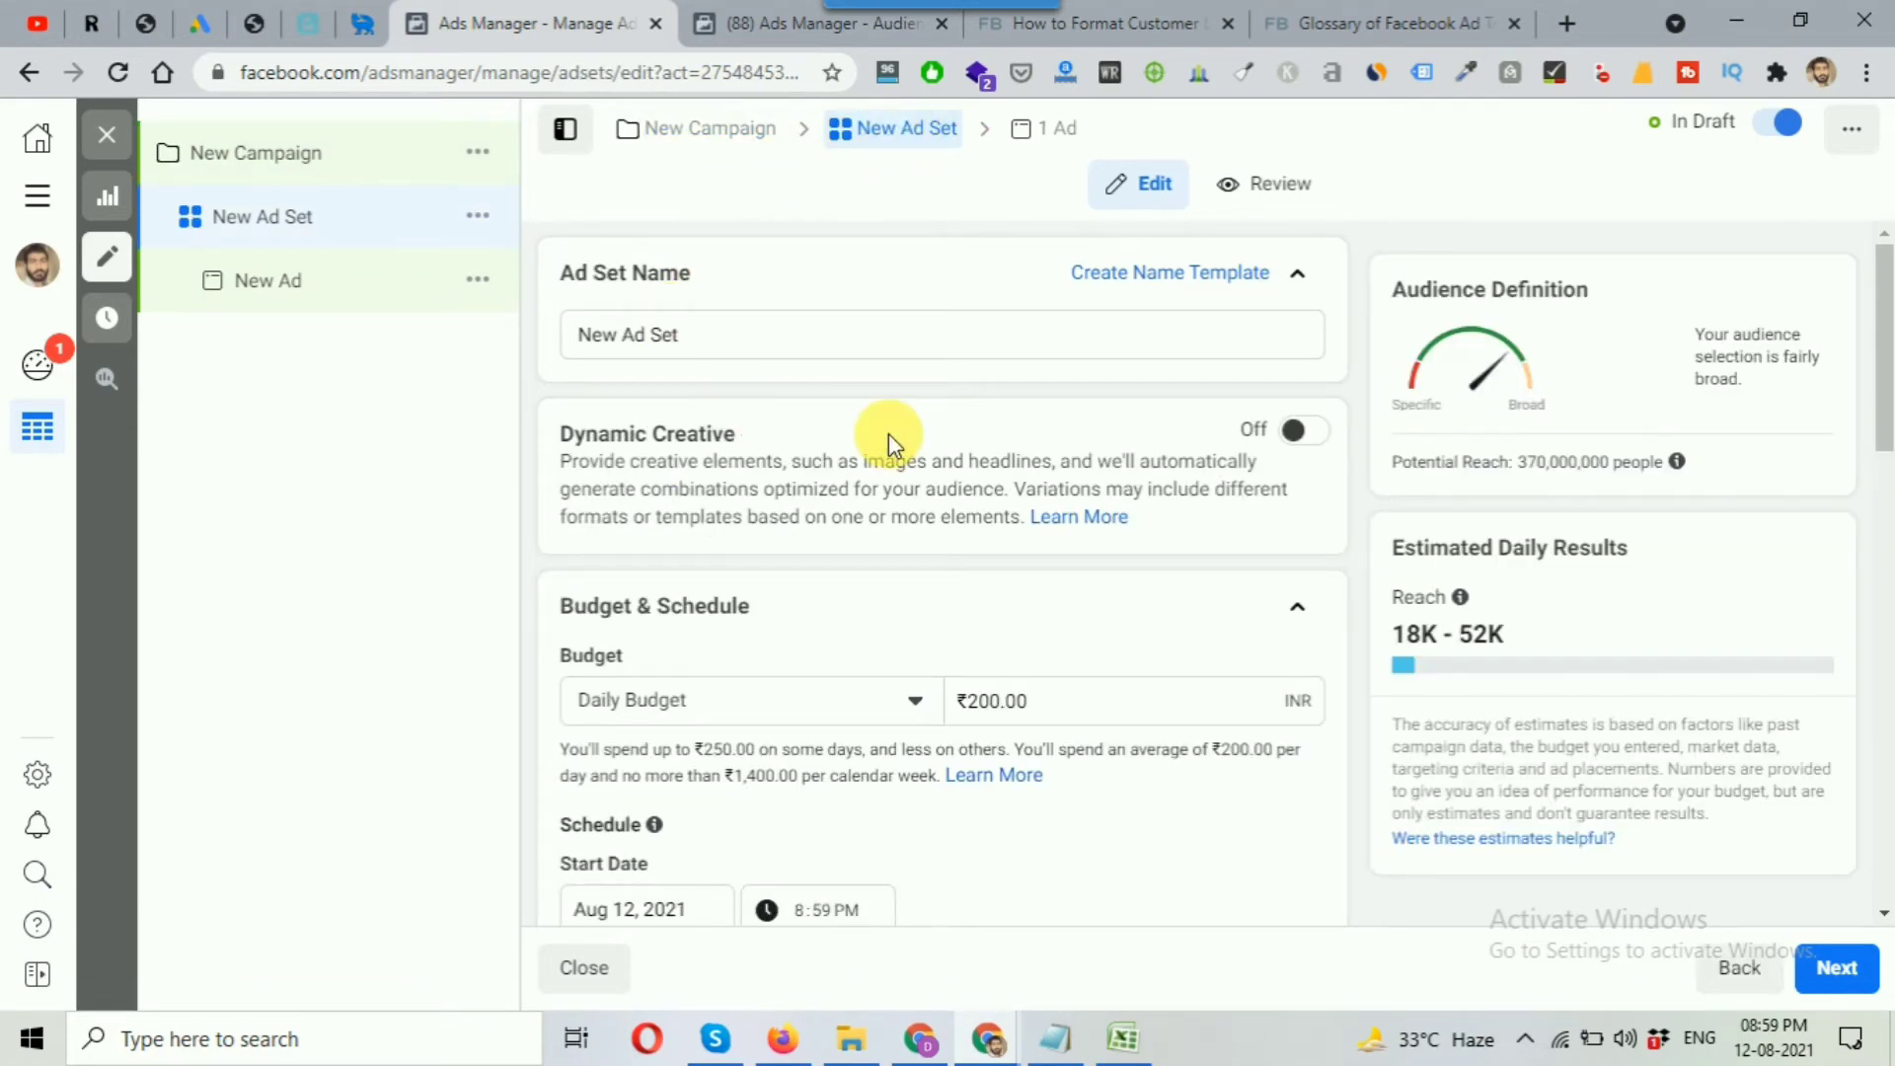
scroll(889, 435, "down", 8)
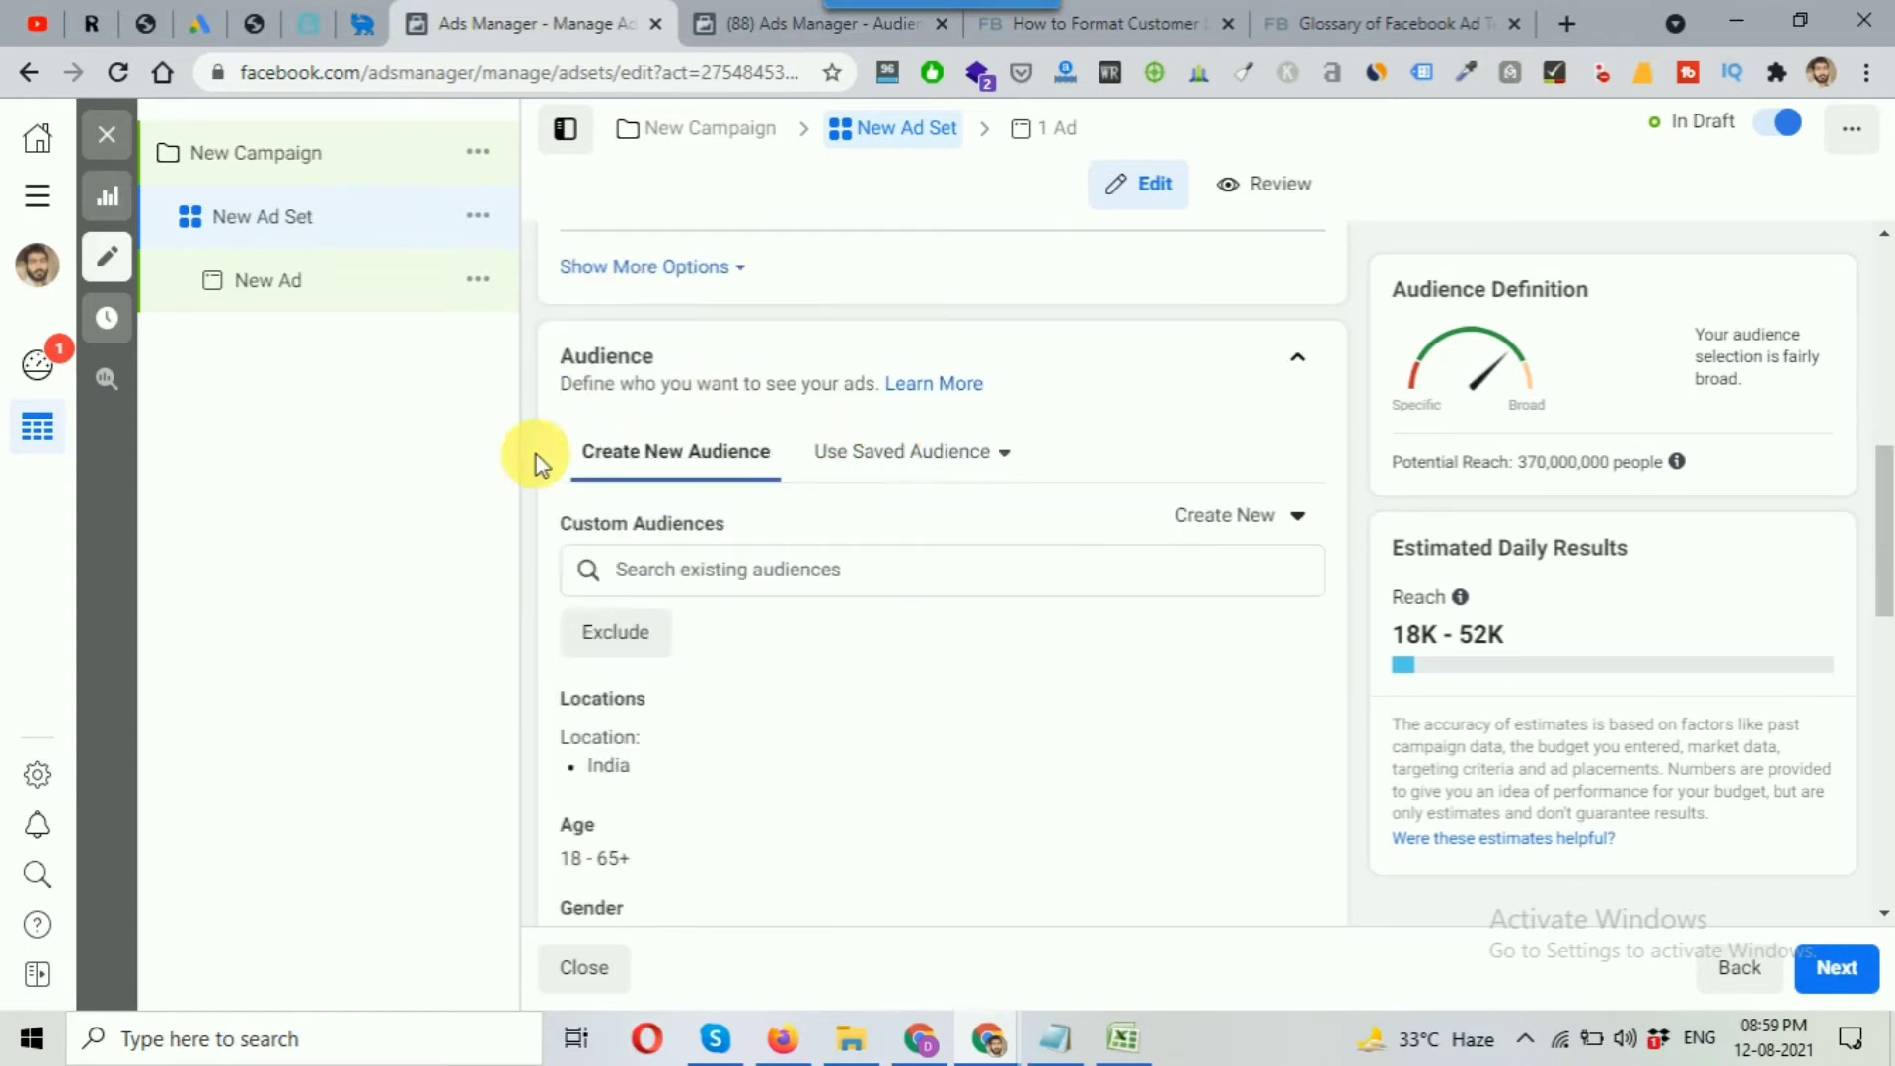
scroll(712, 514, "down", 1)
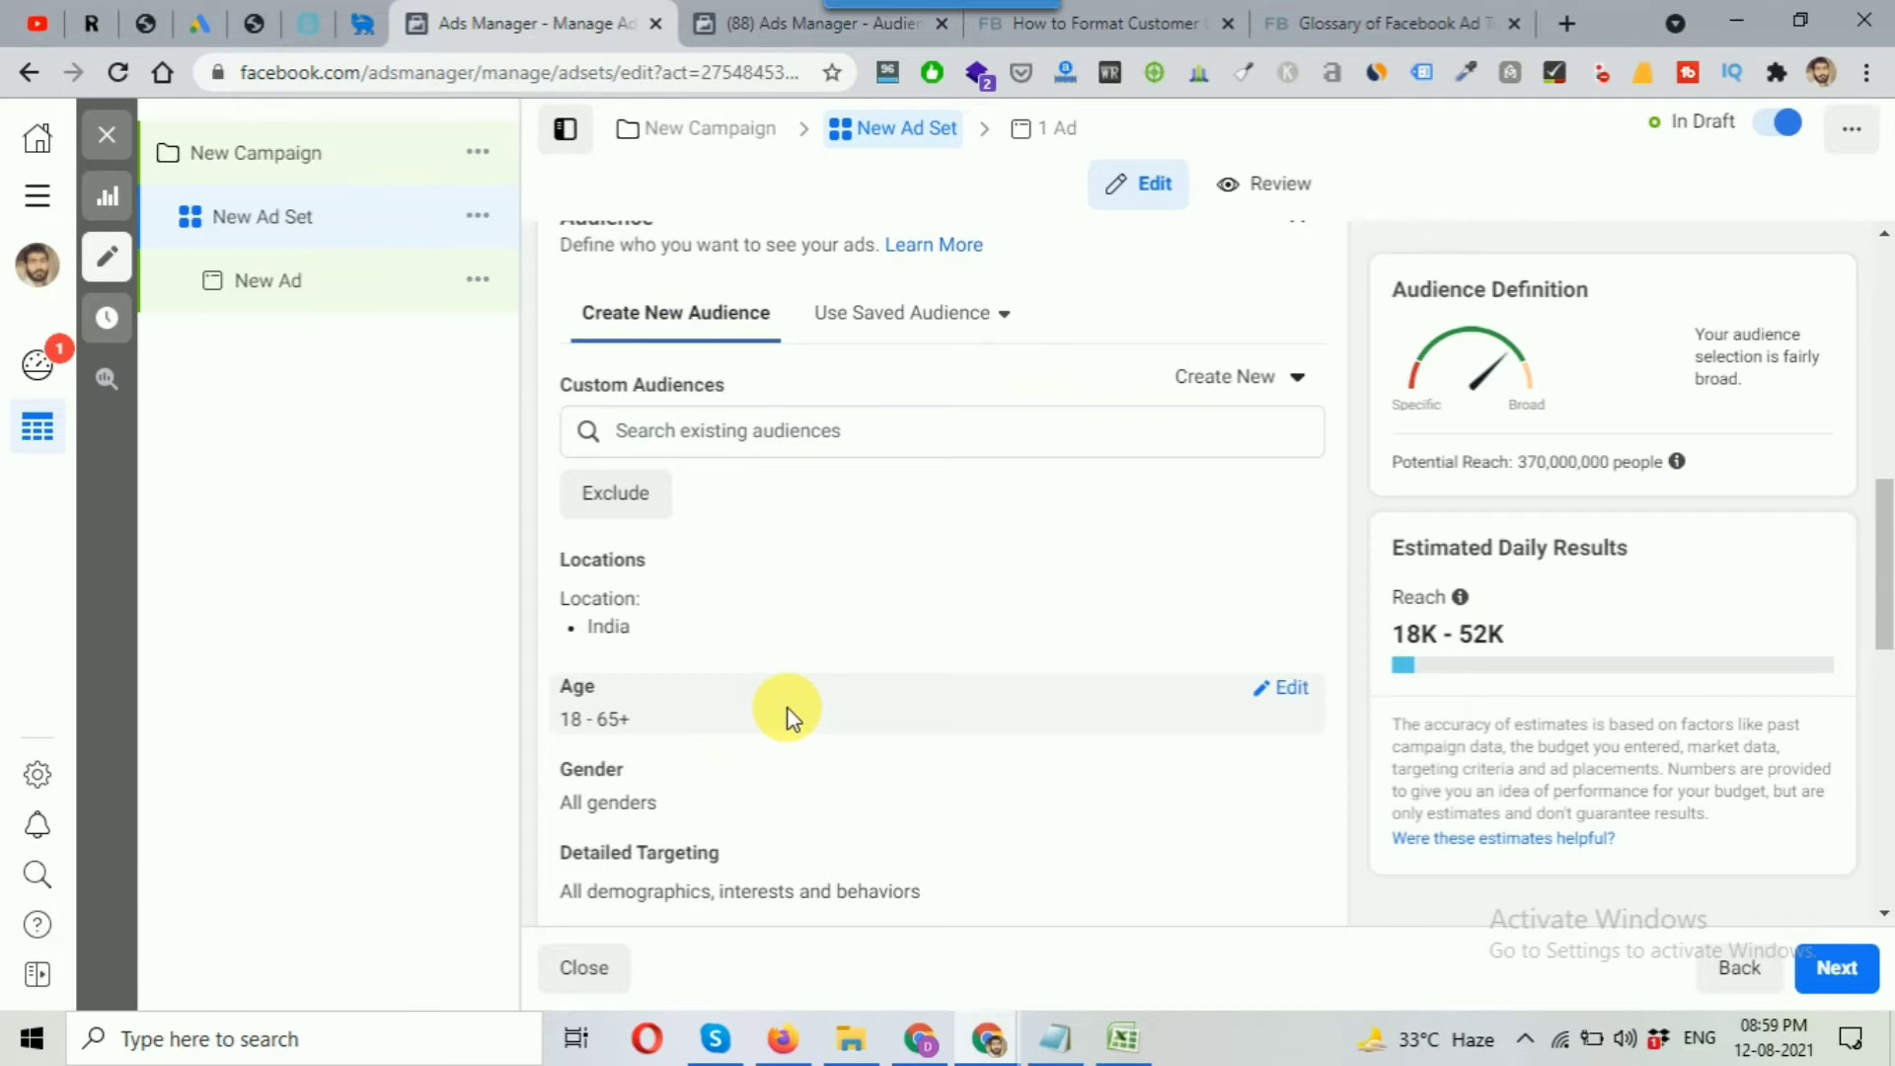
scroll(781, 723, "down", 1)
scroll(790, 717, "down", 1)
scroll(766, 641, "down", 1)
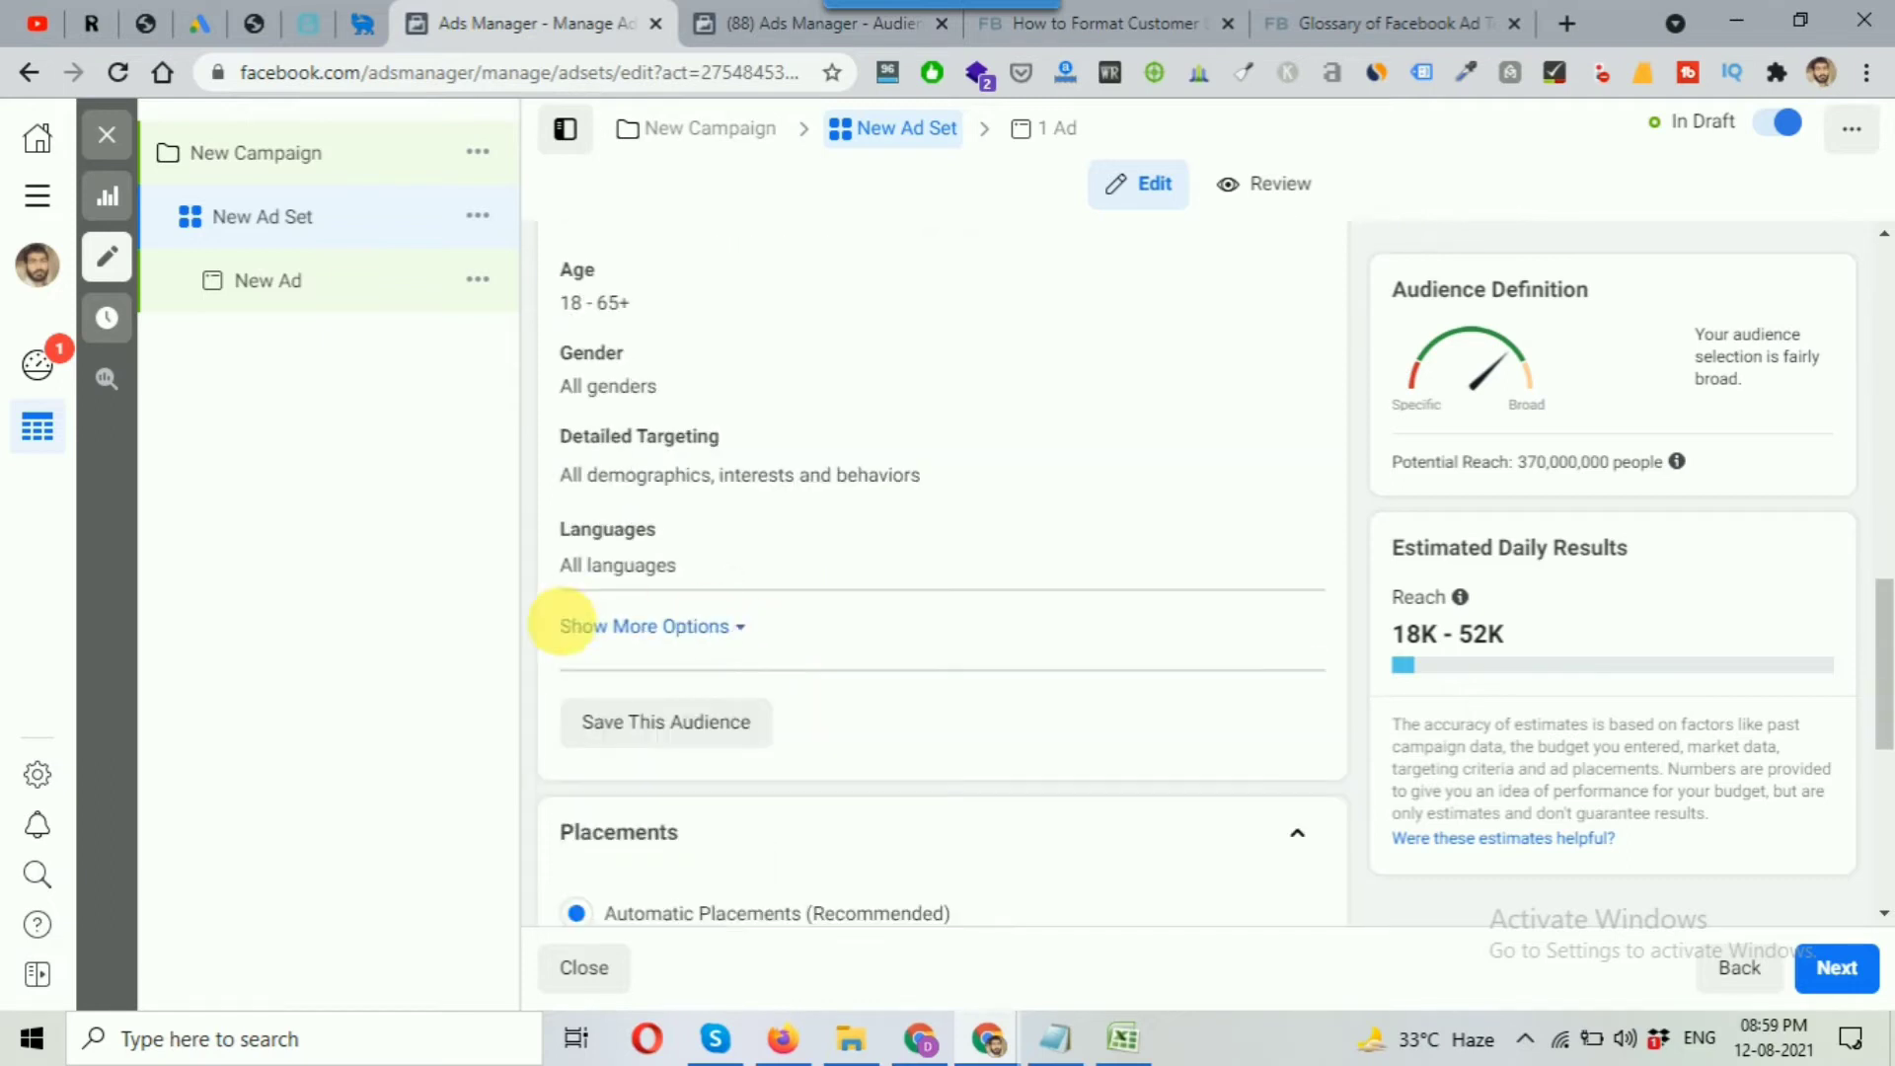
left_click(686, 635)
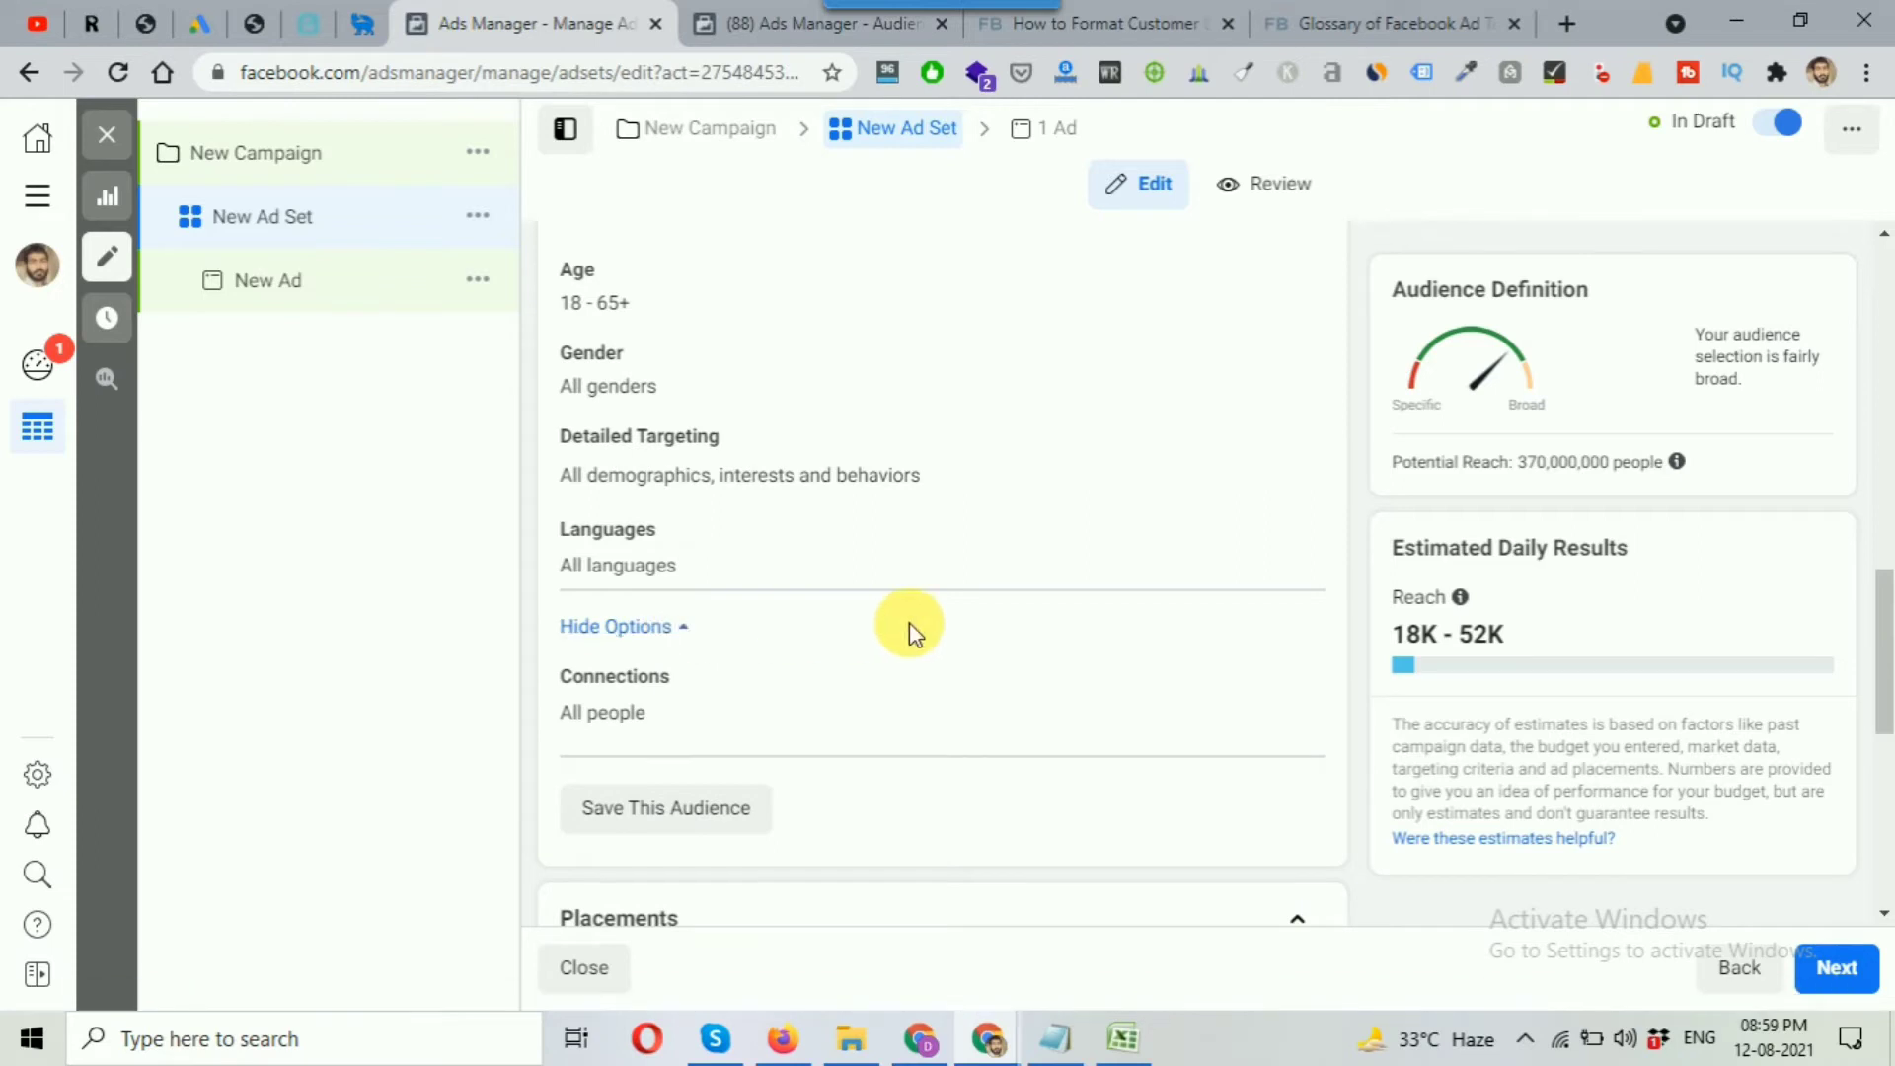
Start editing the audience's Connections setting and display the available connection types.
scroll(909, 622, "down", 1)
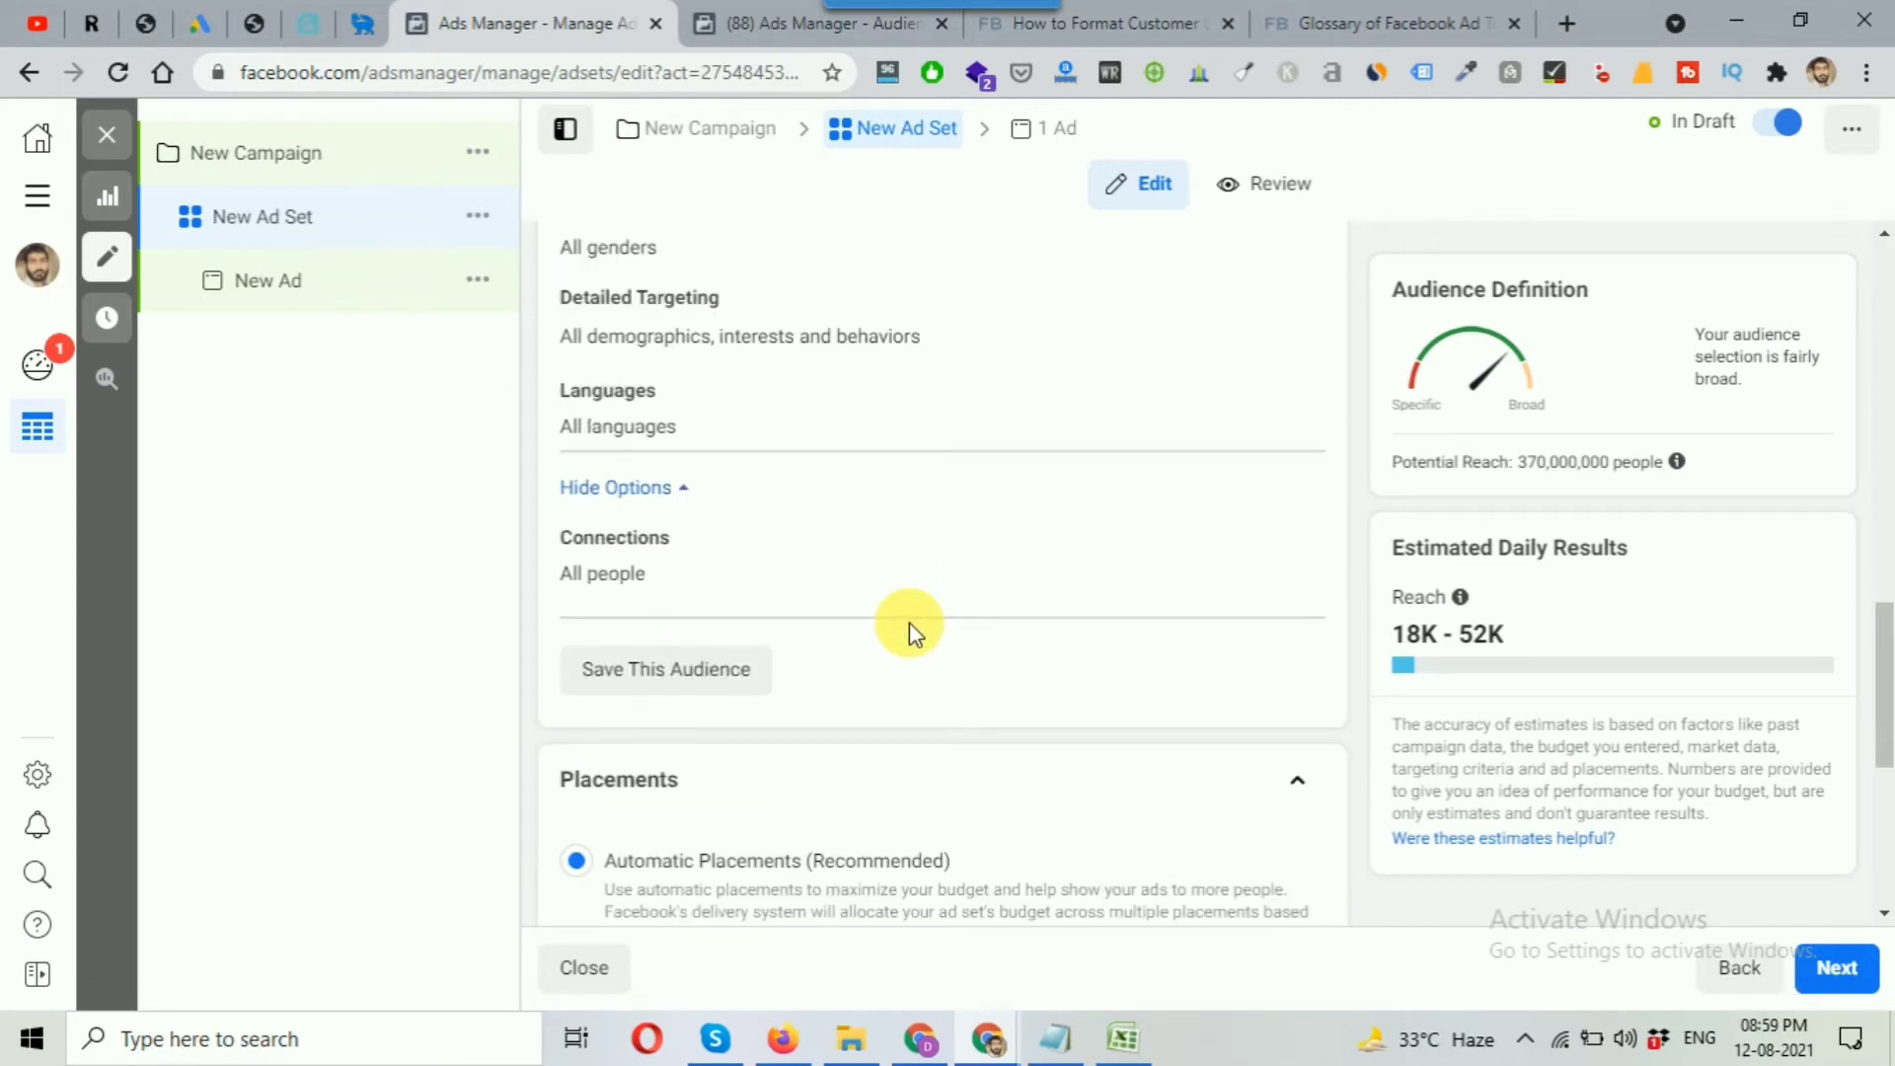
mouse_move(553, 571)
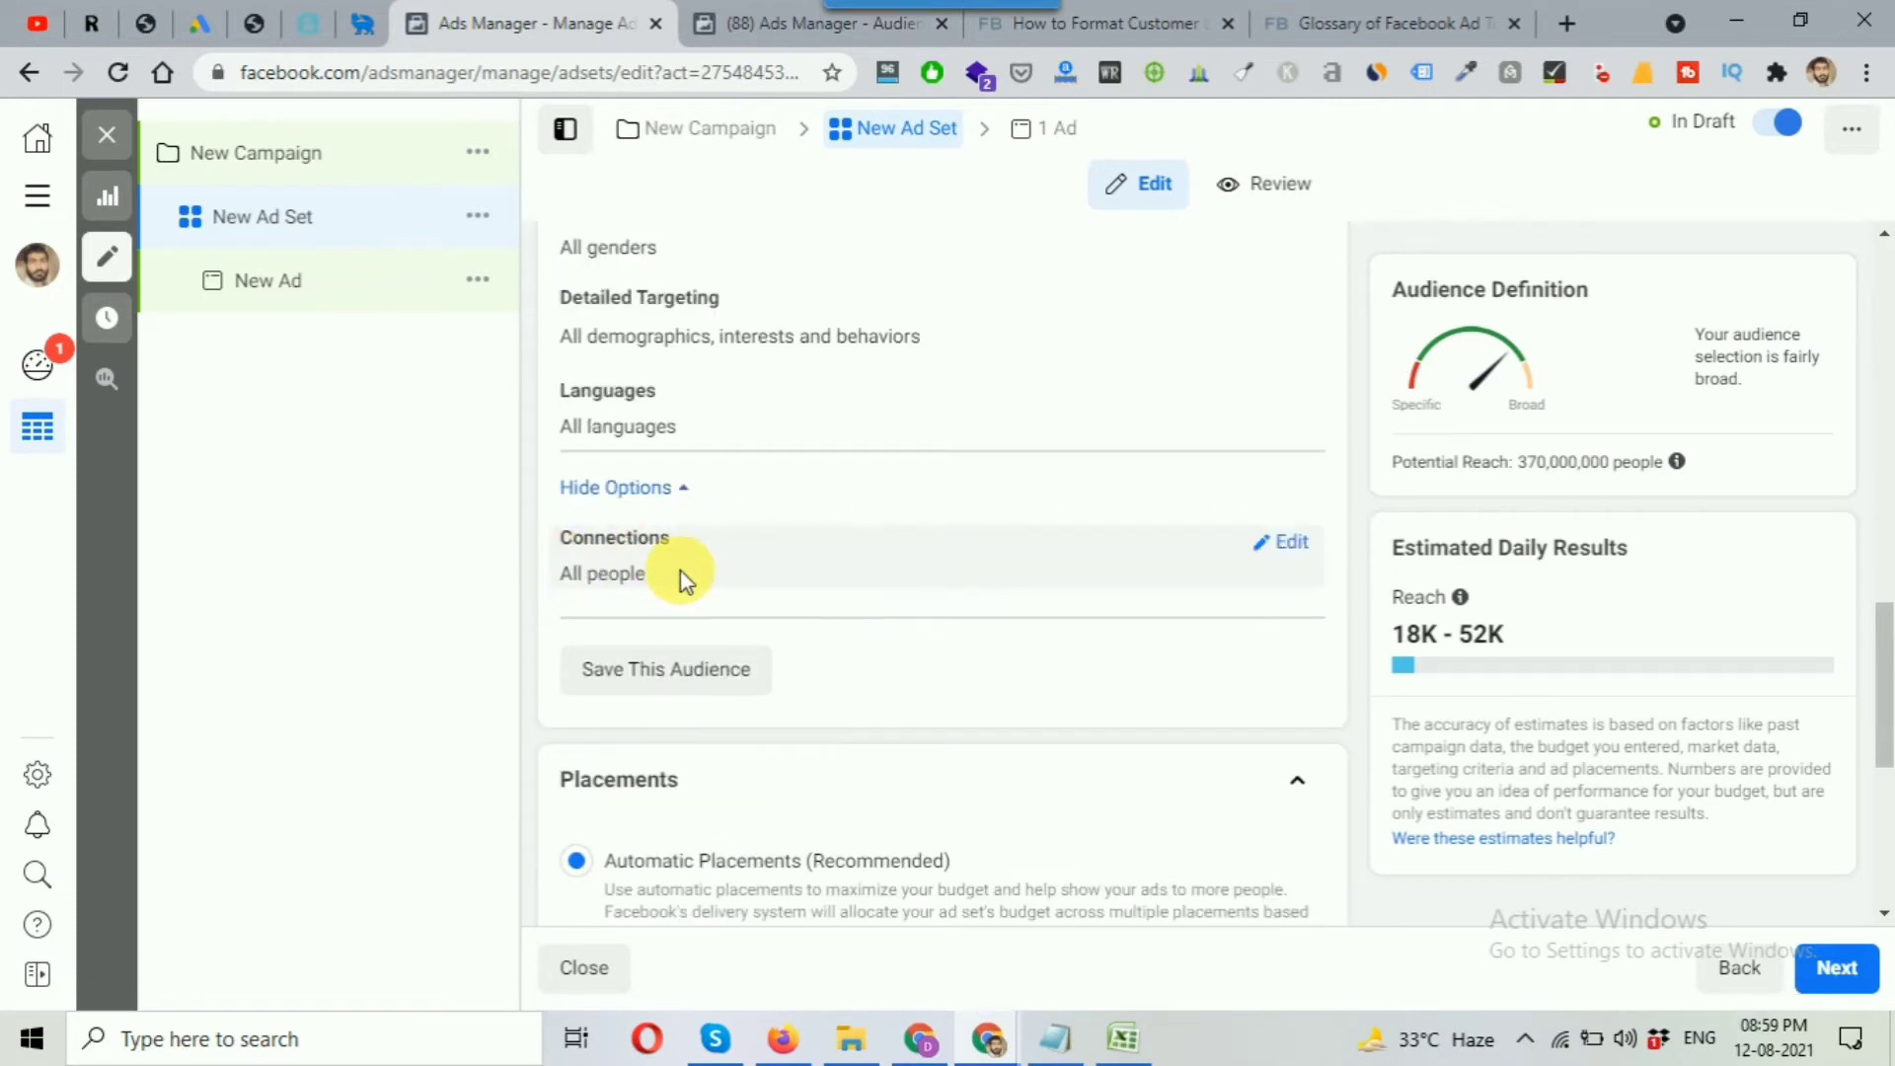
left_click(1290, 545)
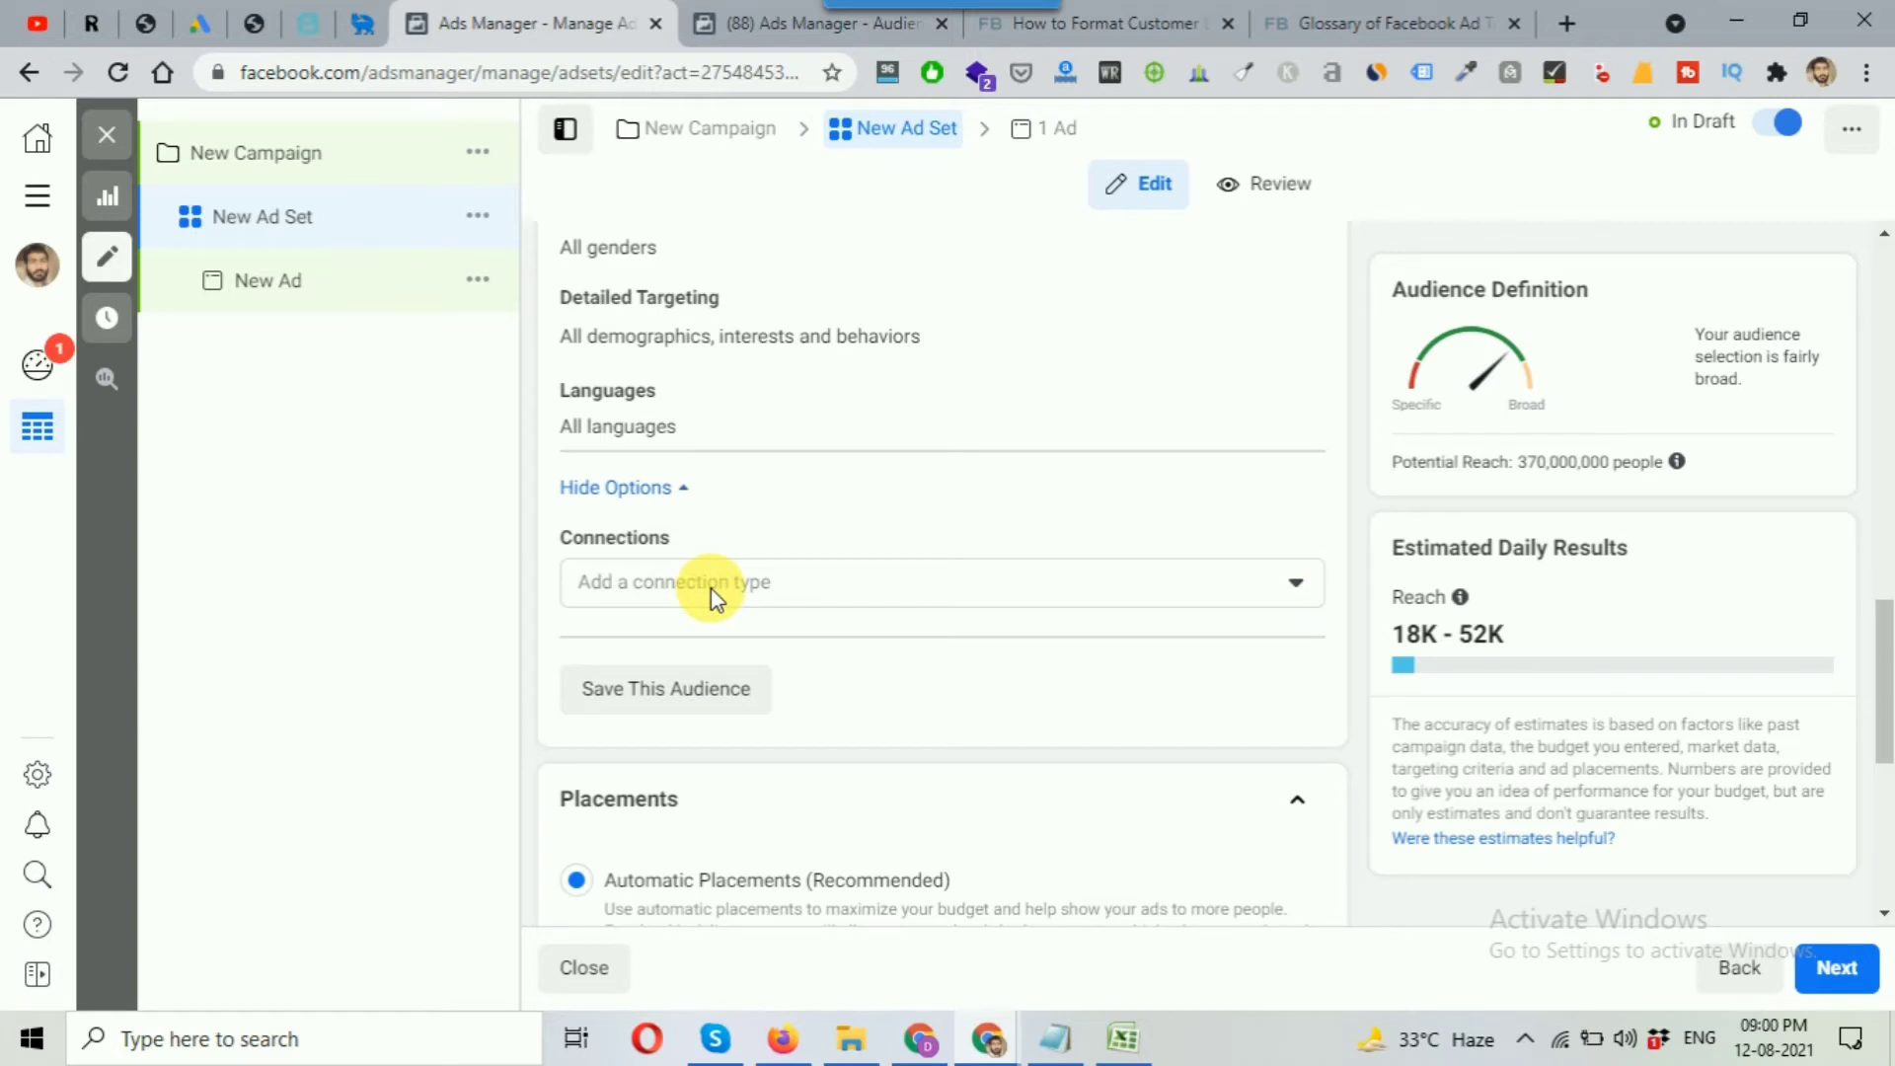
scroll(711, 592, "down", 1)
left_click(731, 446)
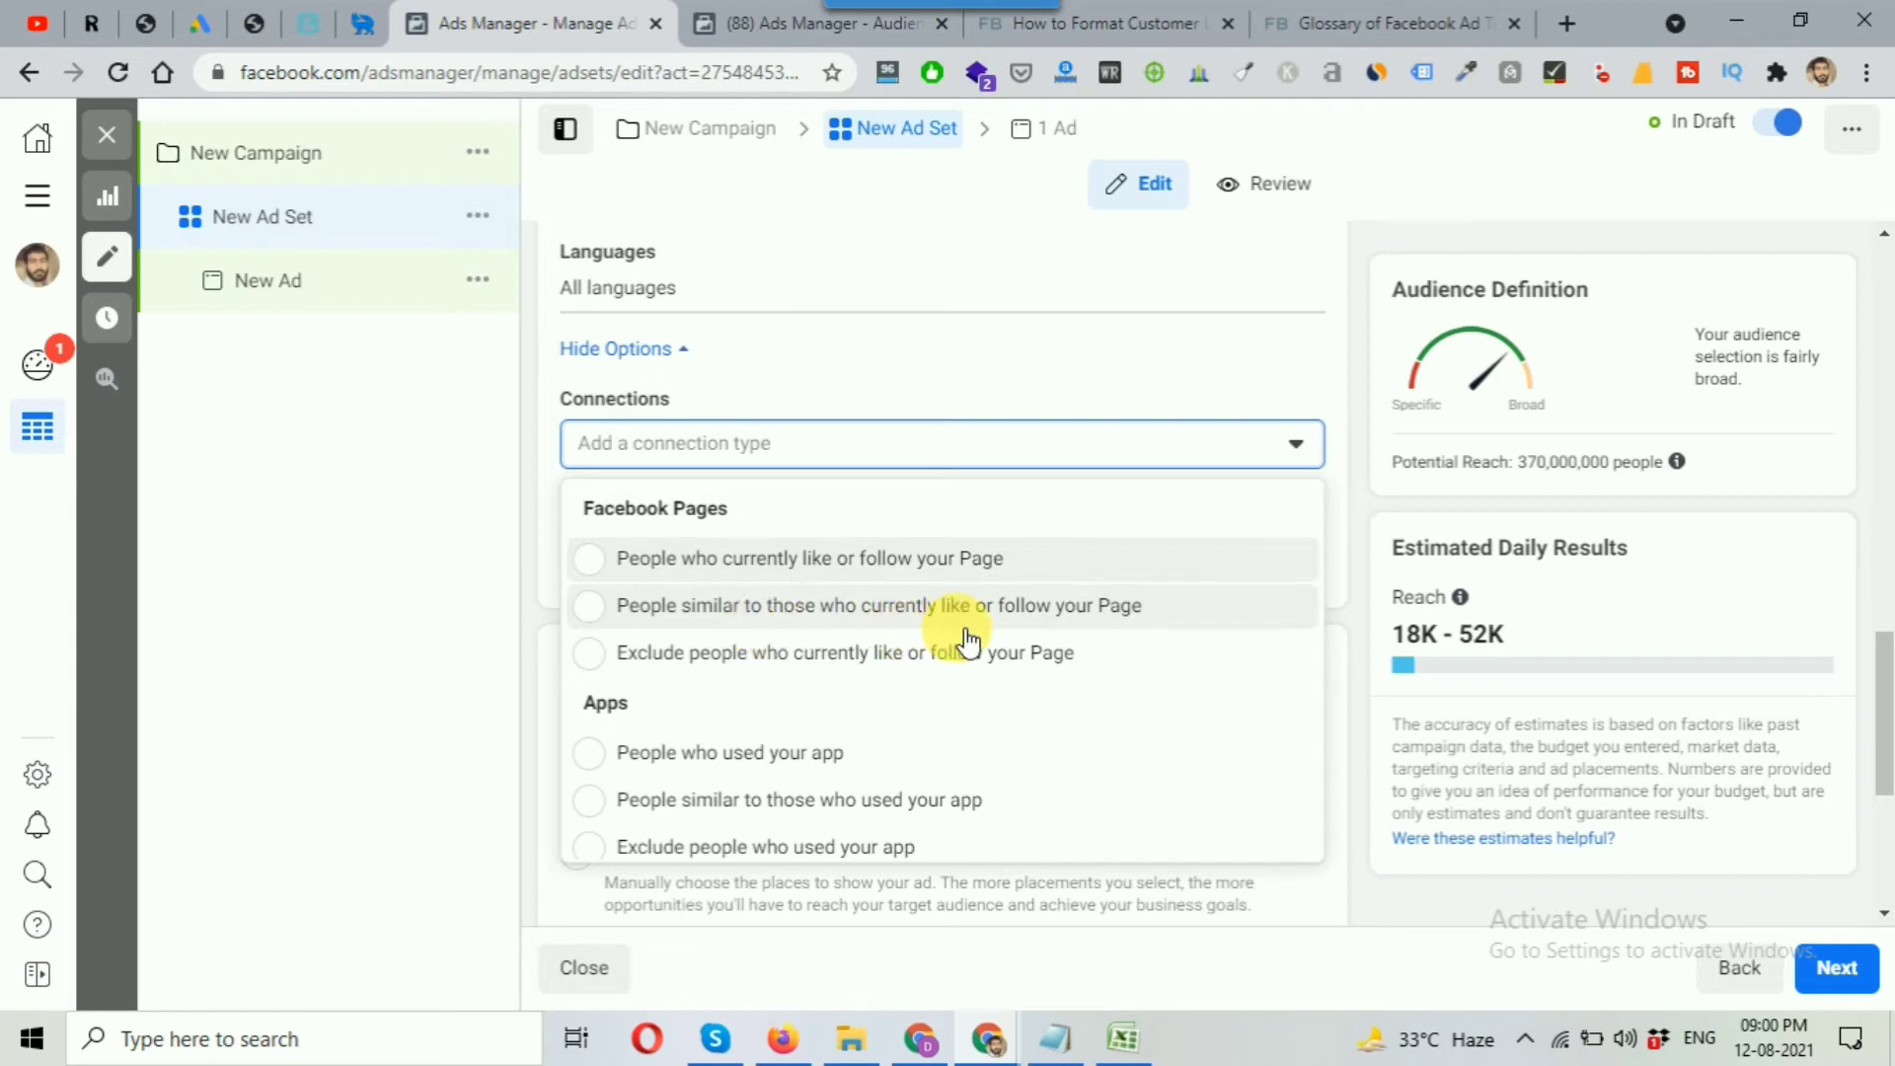
Switch to Notepad and highlight the heading "How to Target the Friends of People Who Like Your Facebook Page".
mouse_move(1052, 1054)
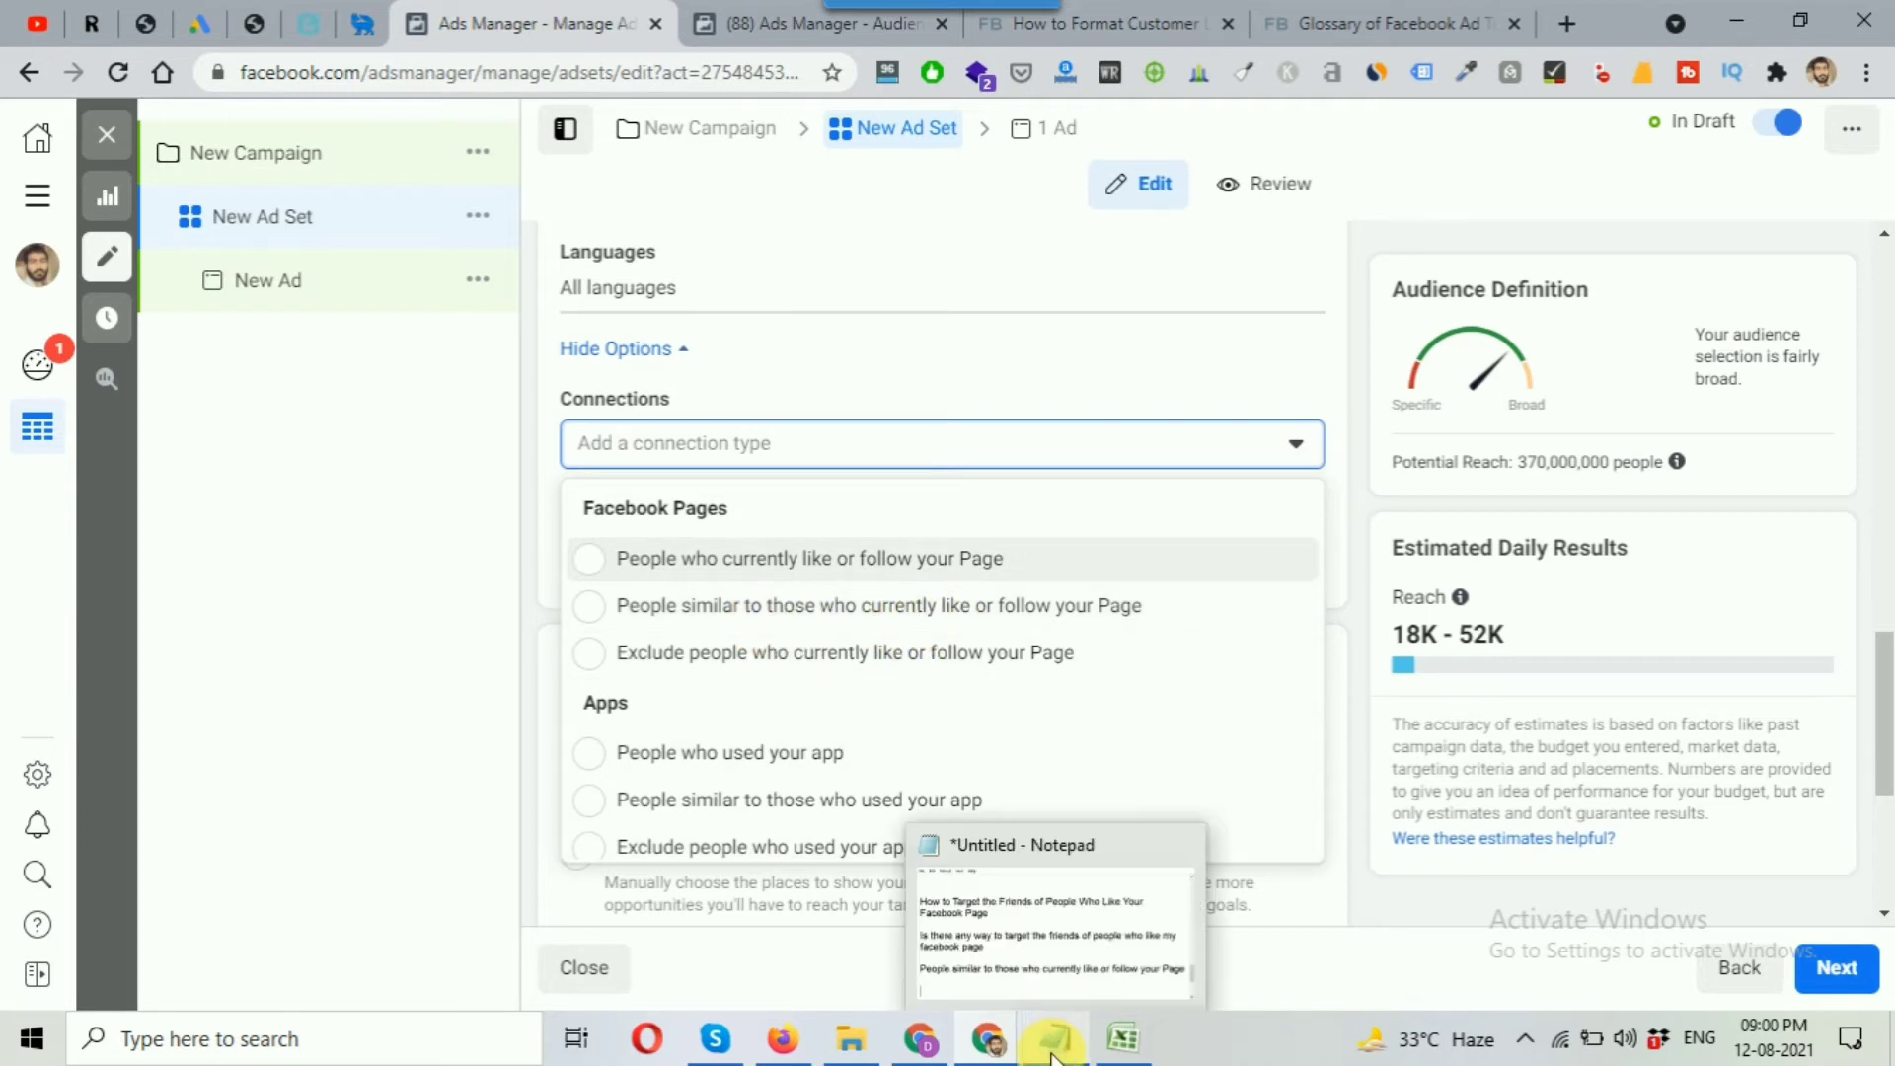
left_click(1052, 1054)
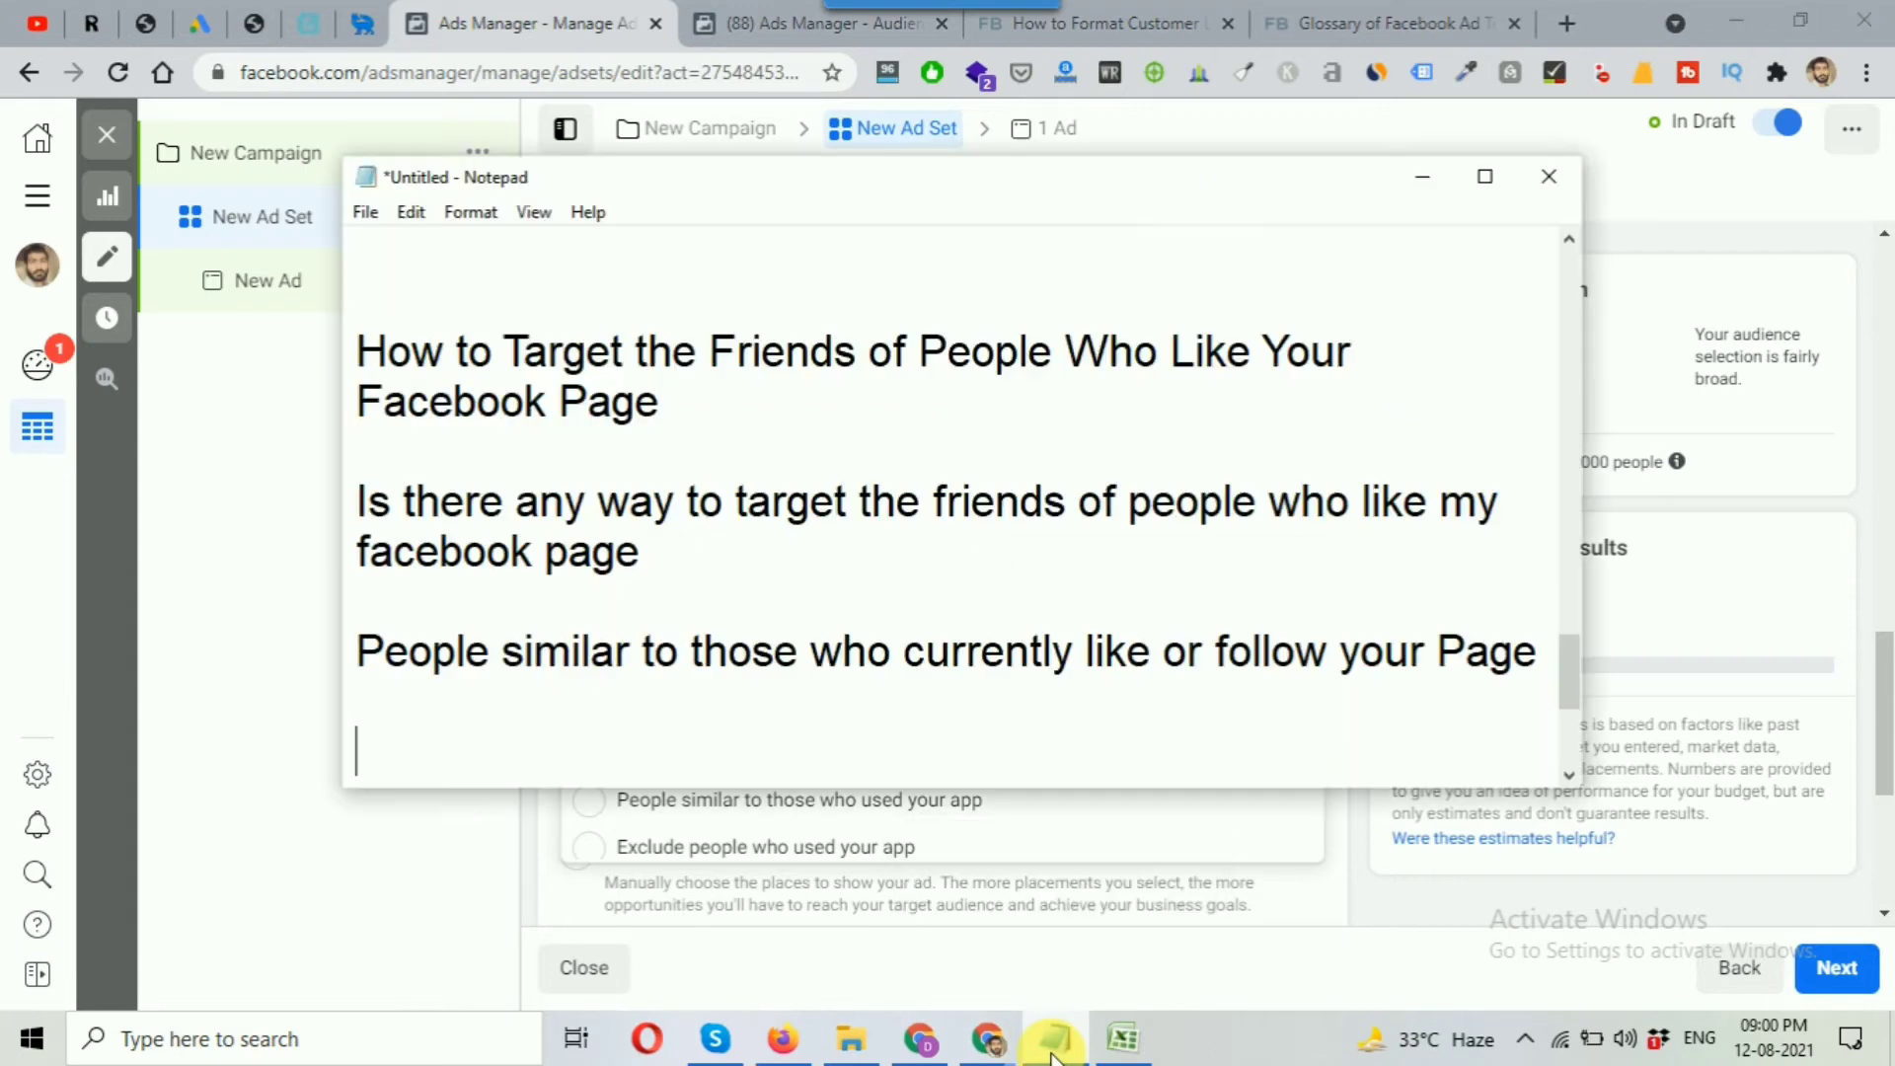
left_click_drag(686, 415, 372, 356)
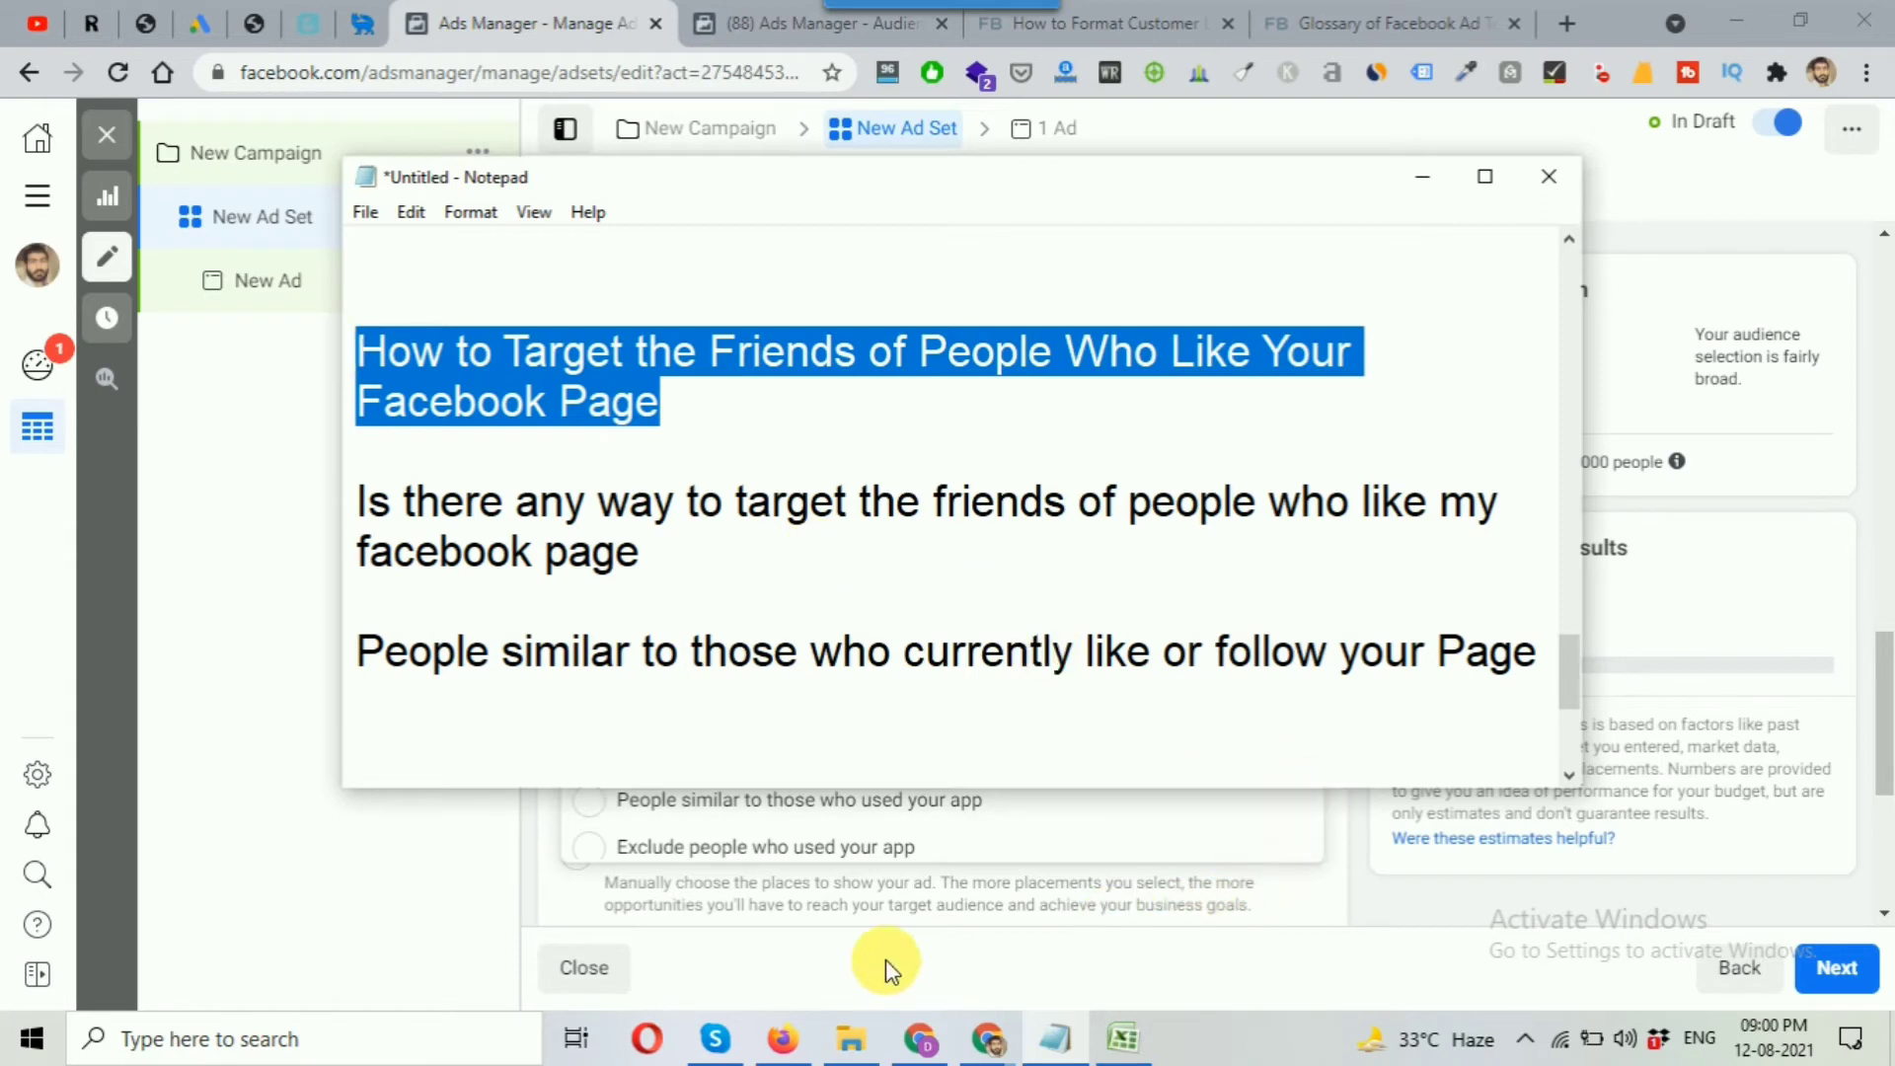
Open the saved "How to Target the Friends" screenshot in the browser and compare its connection types with the ad set's current list.
left_click(850, 1039)
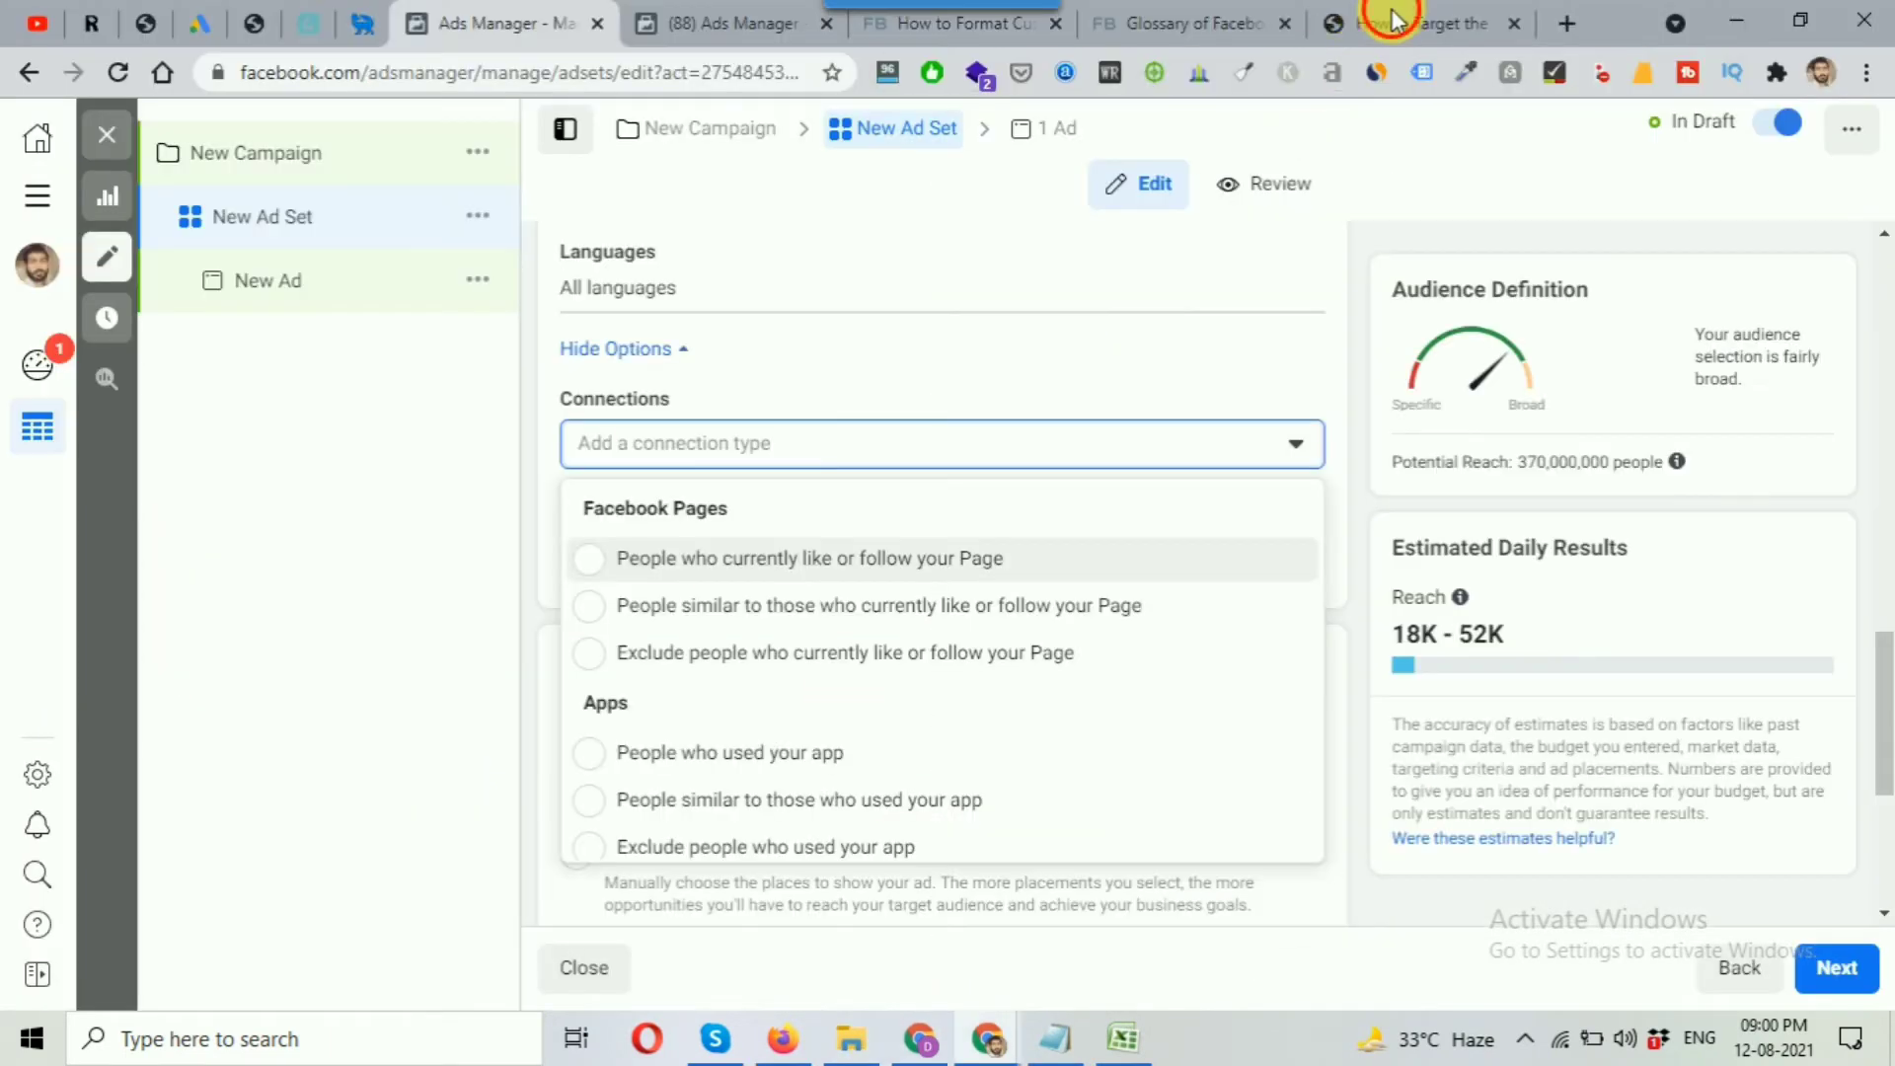
left_click(1392, 20)
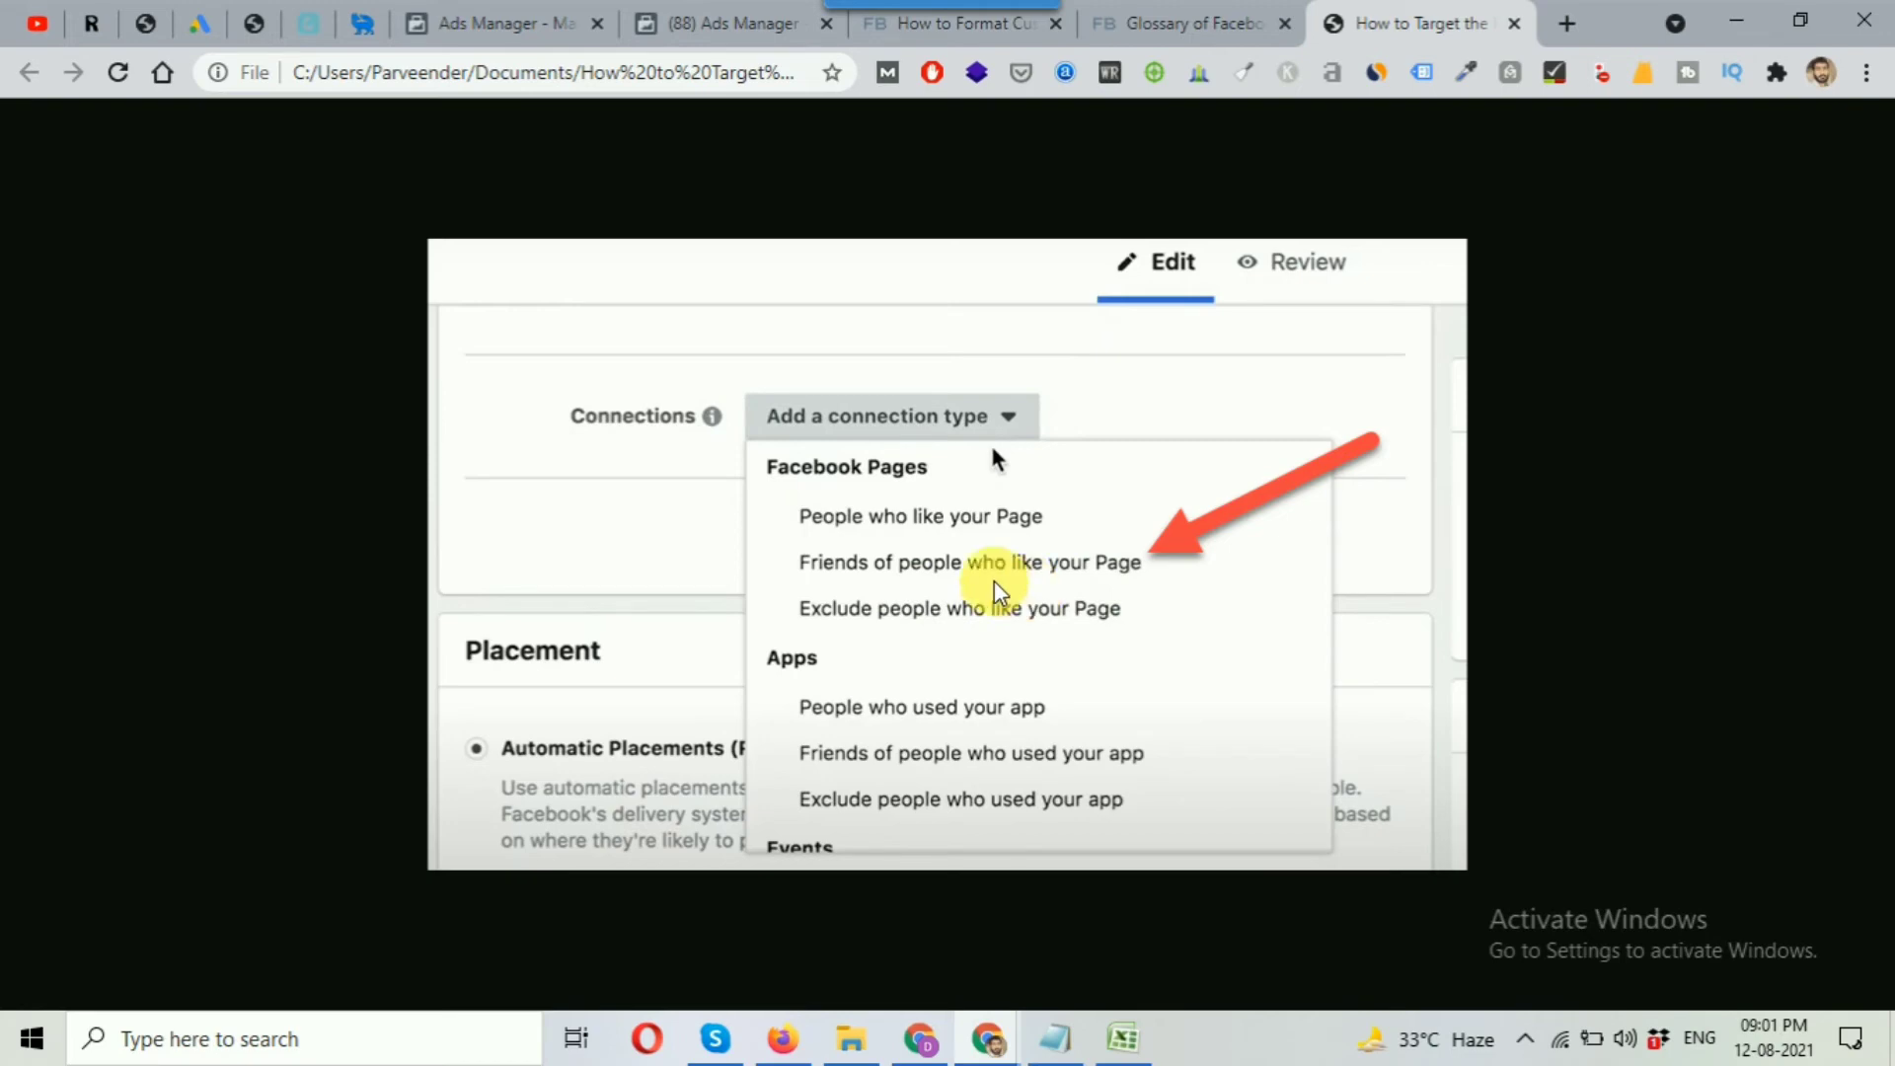
left_click(479, 19)
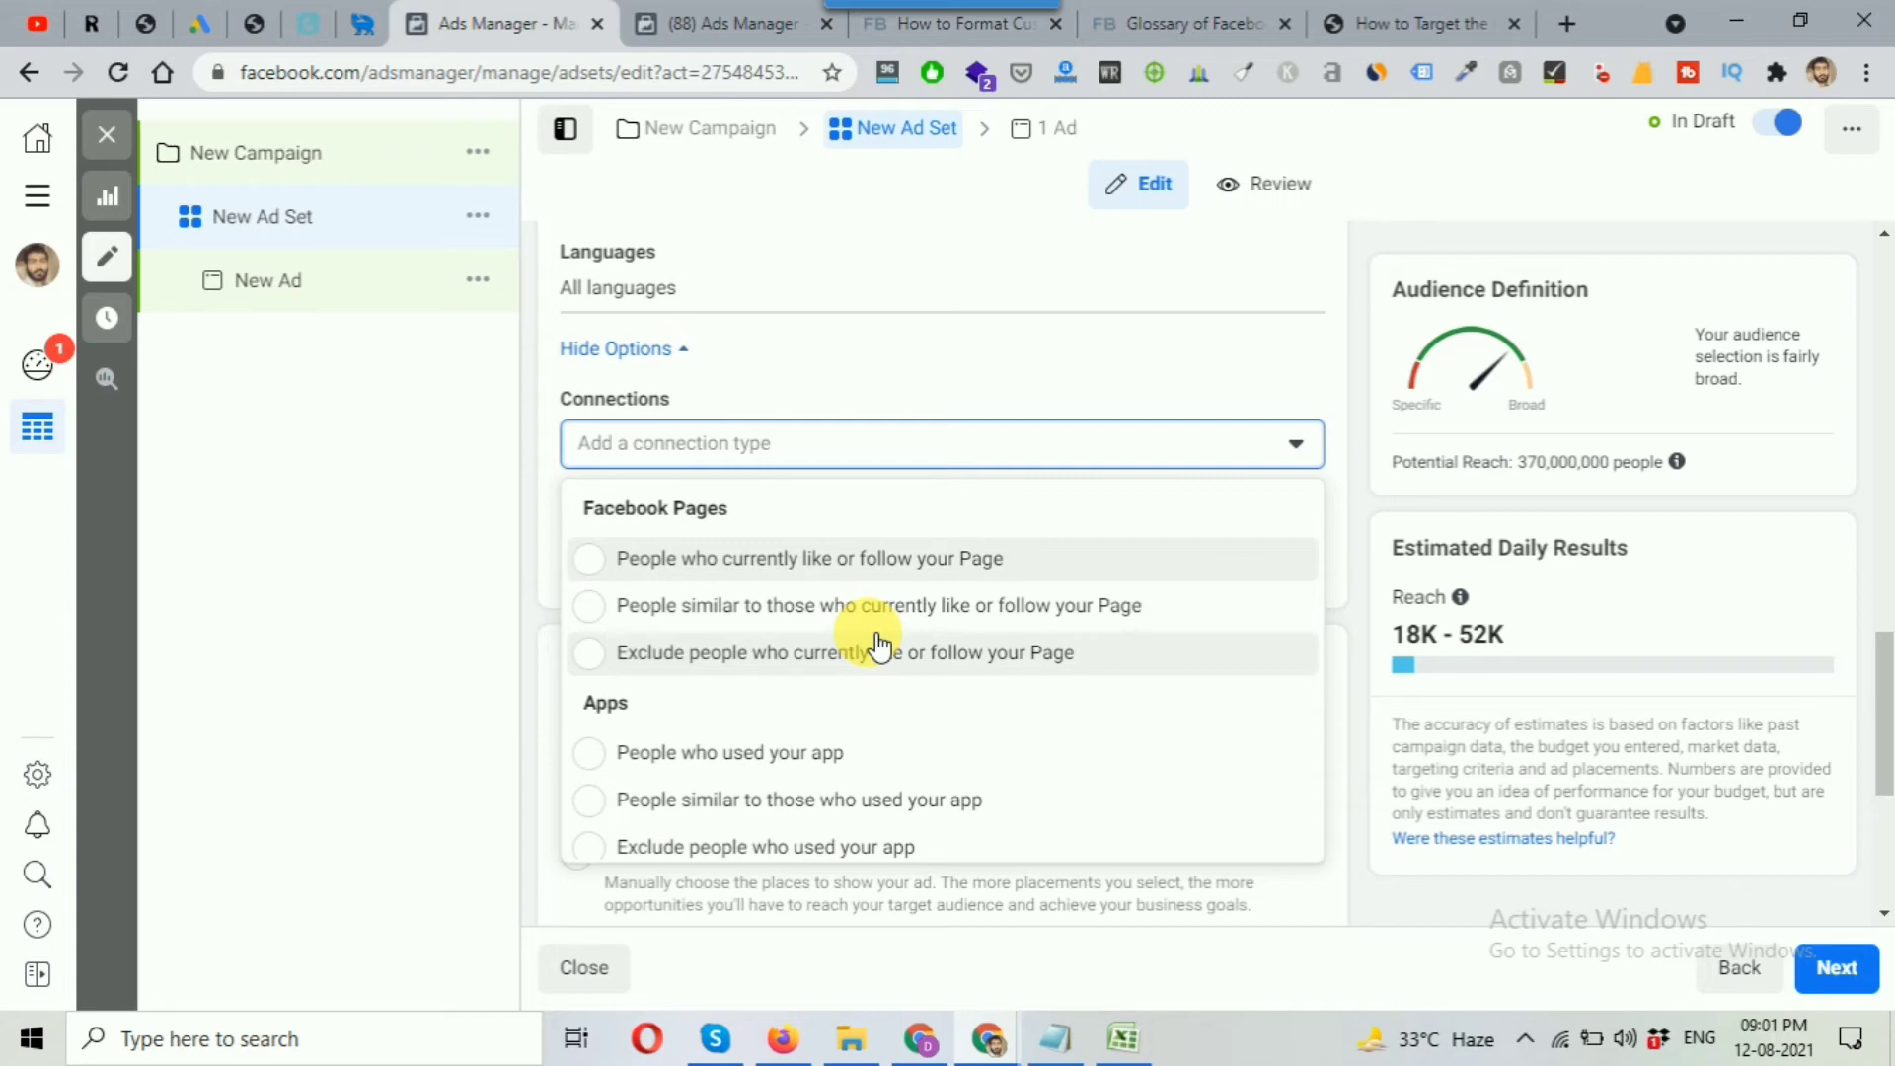
left_click(1360, 23)
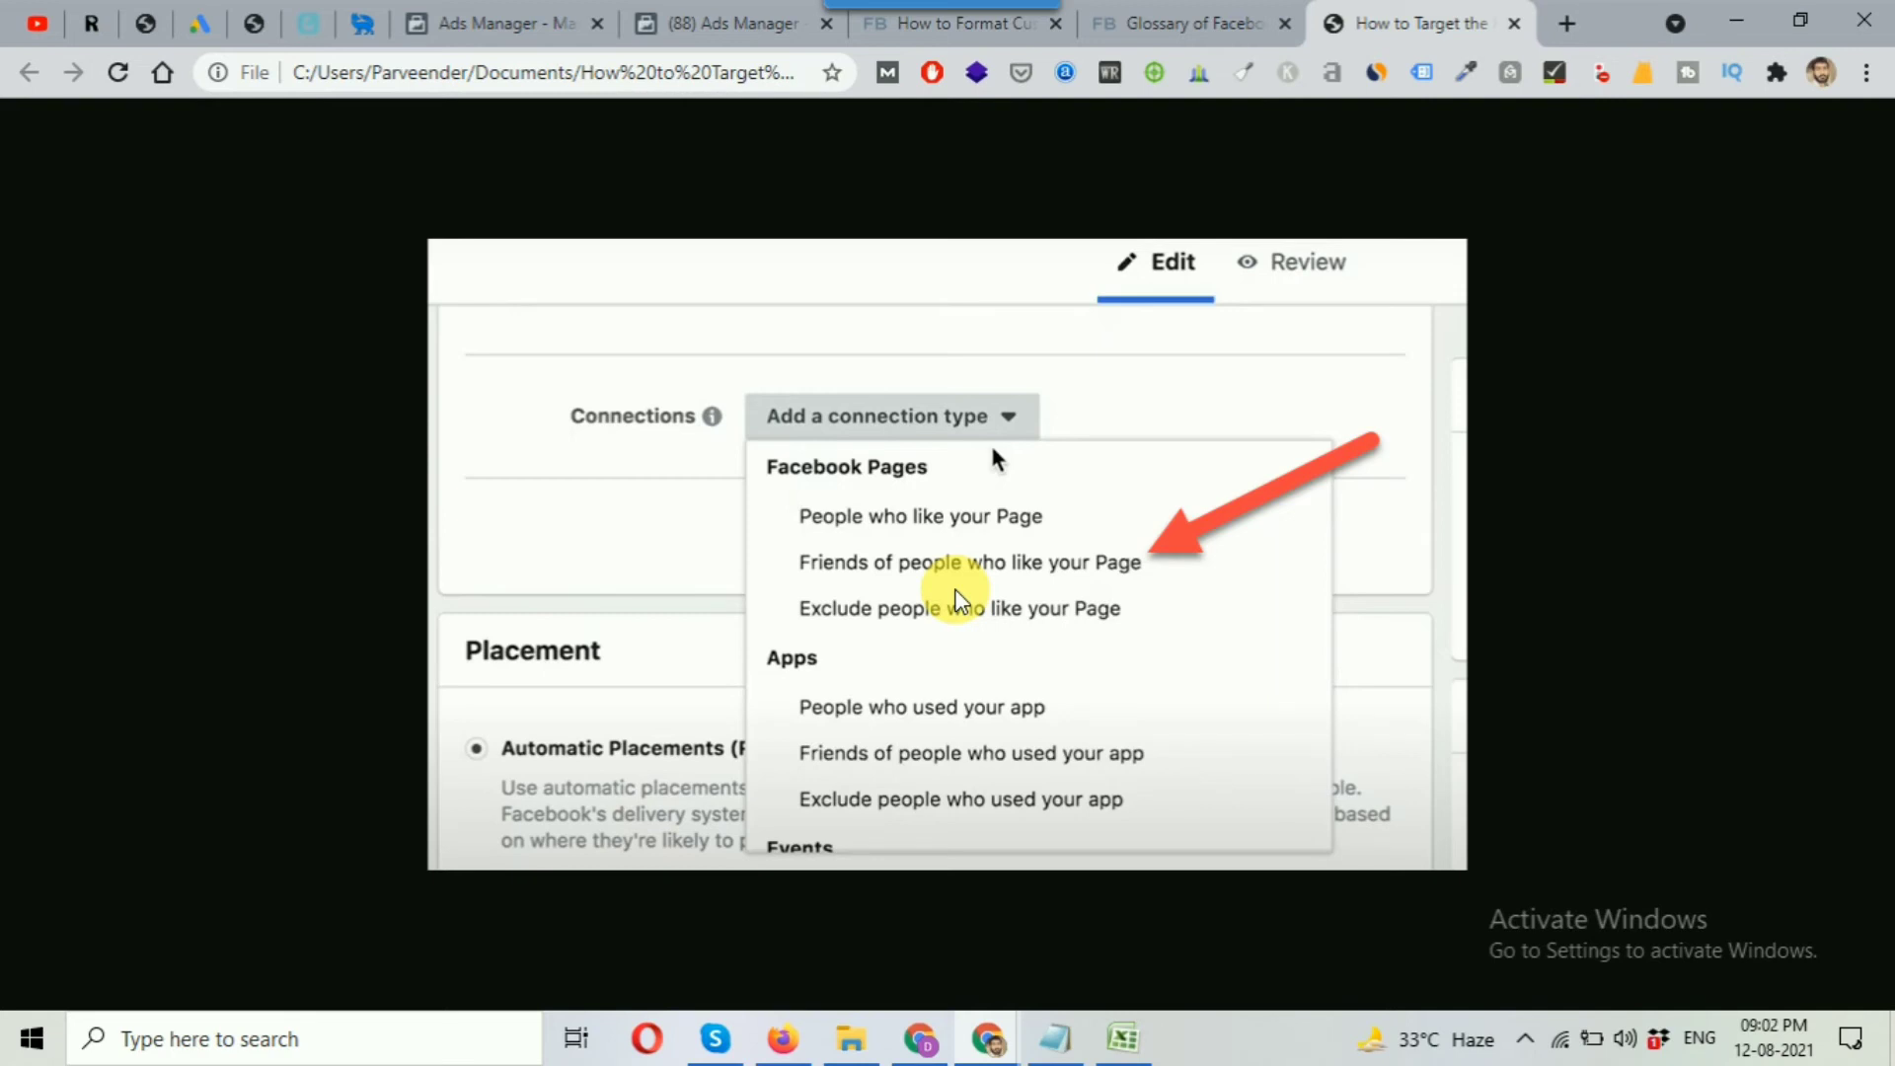
left_click(479, 19)
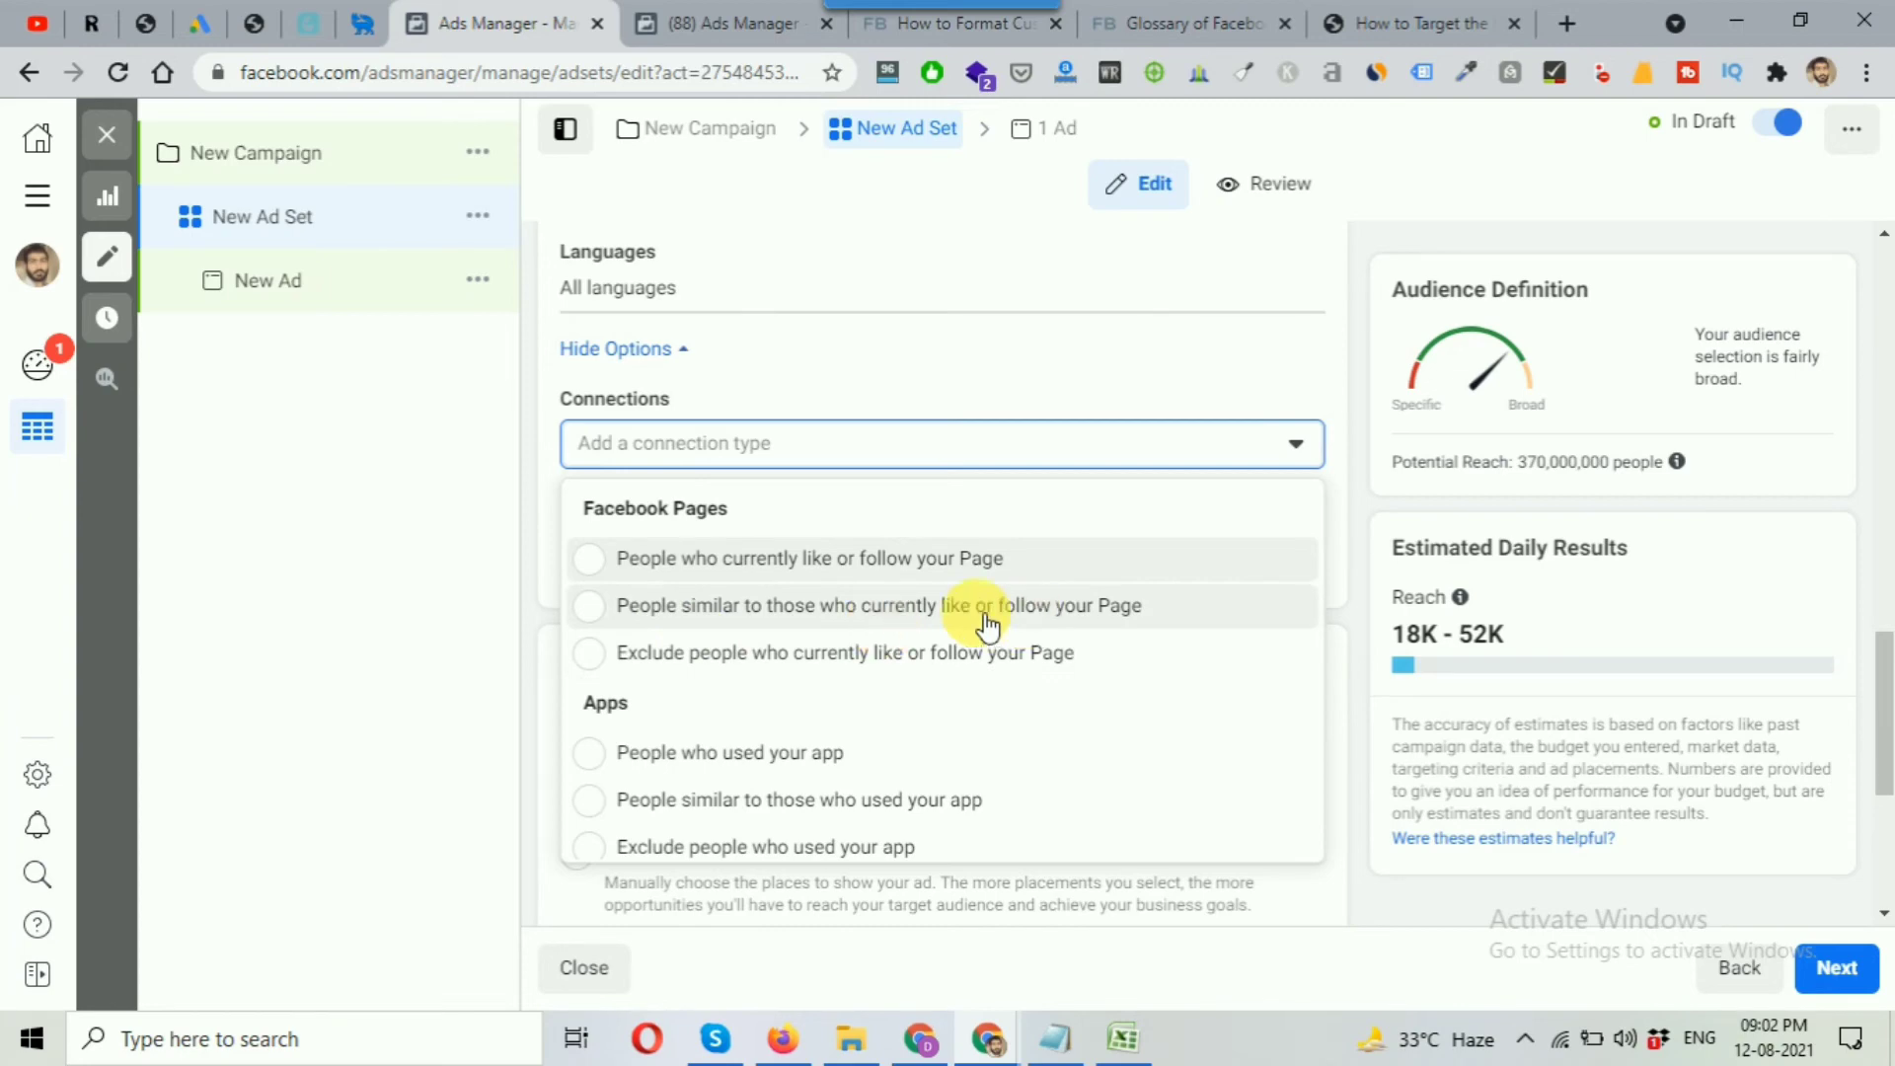
Add the connection "People similar to those who currently like or follow your Page" for the advertiser's own Page.
left_click(642, 609)
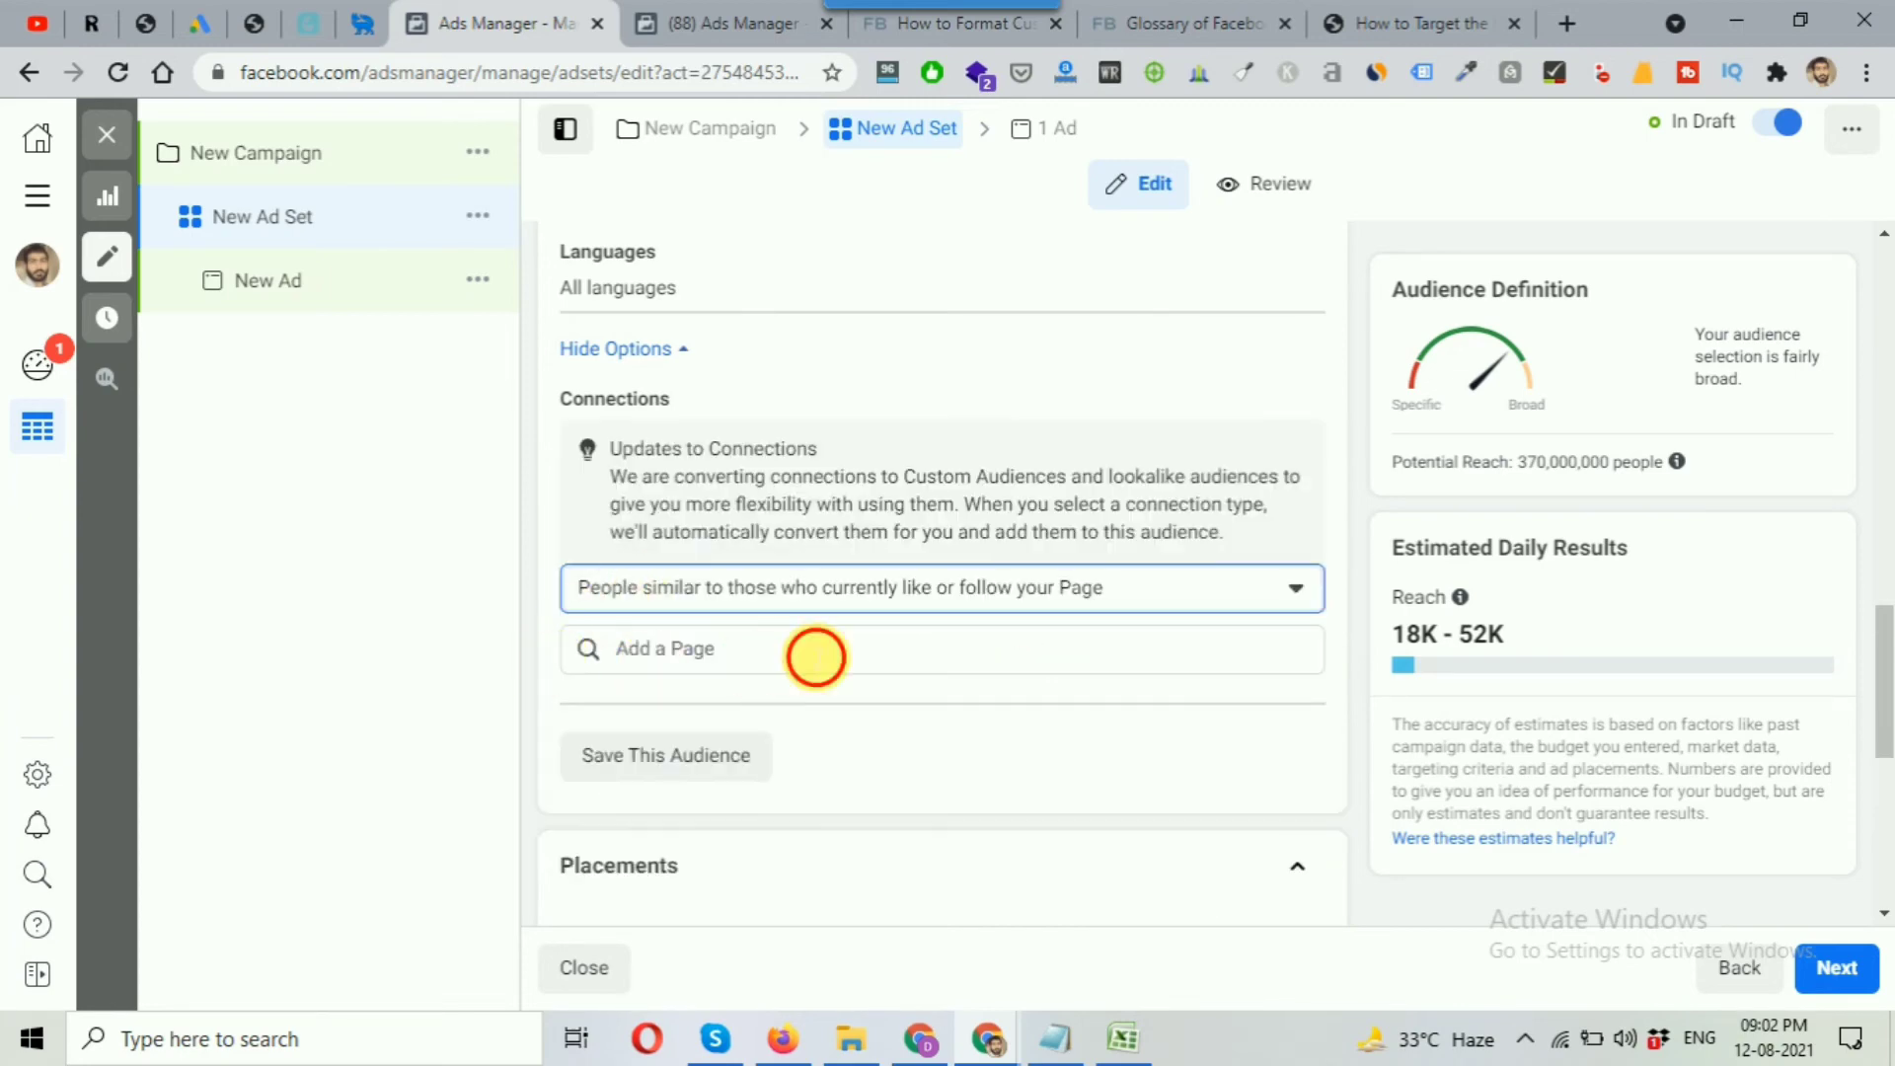
left_click(813, 654)
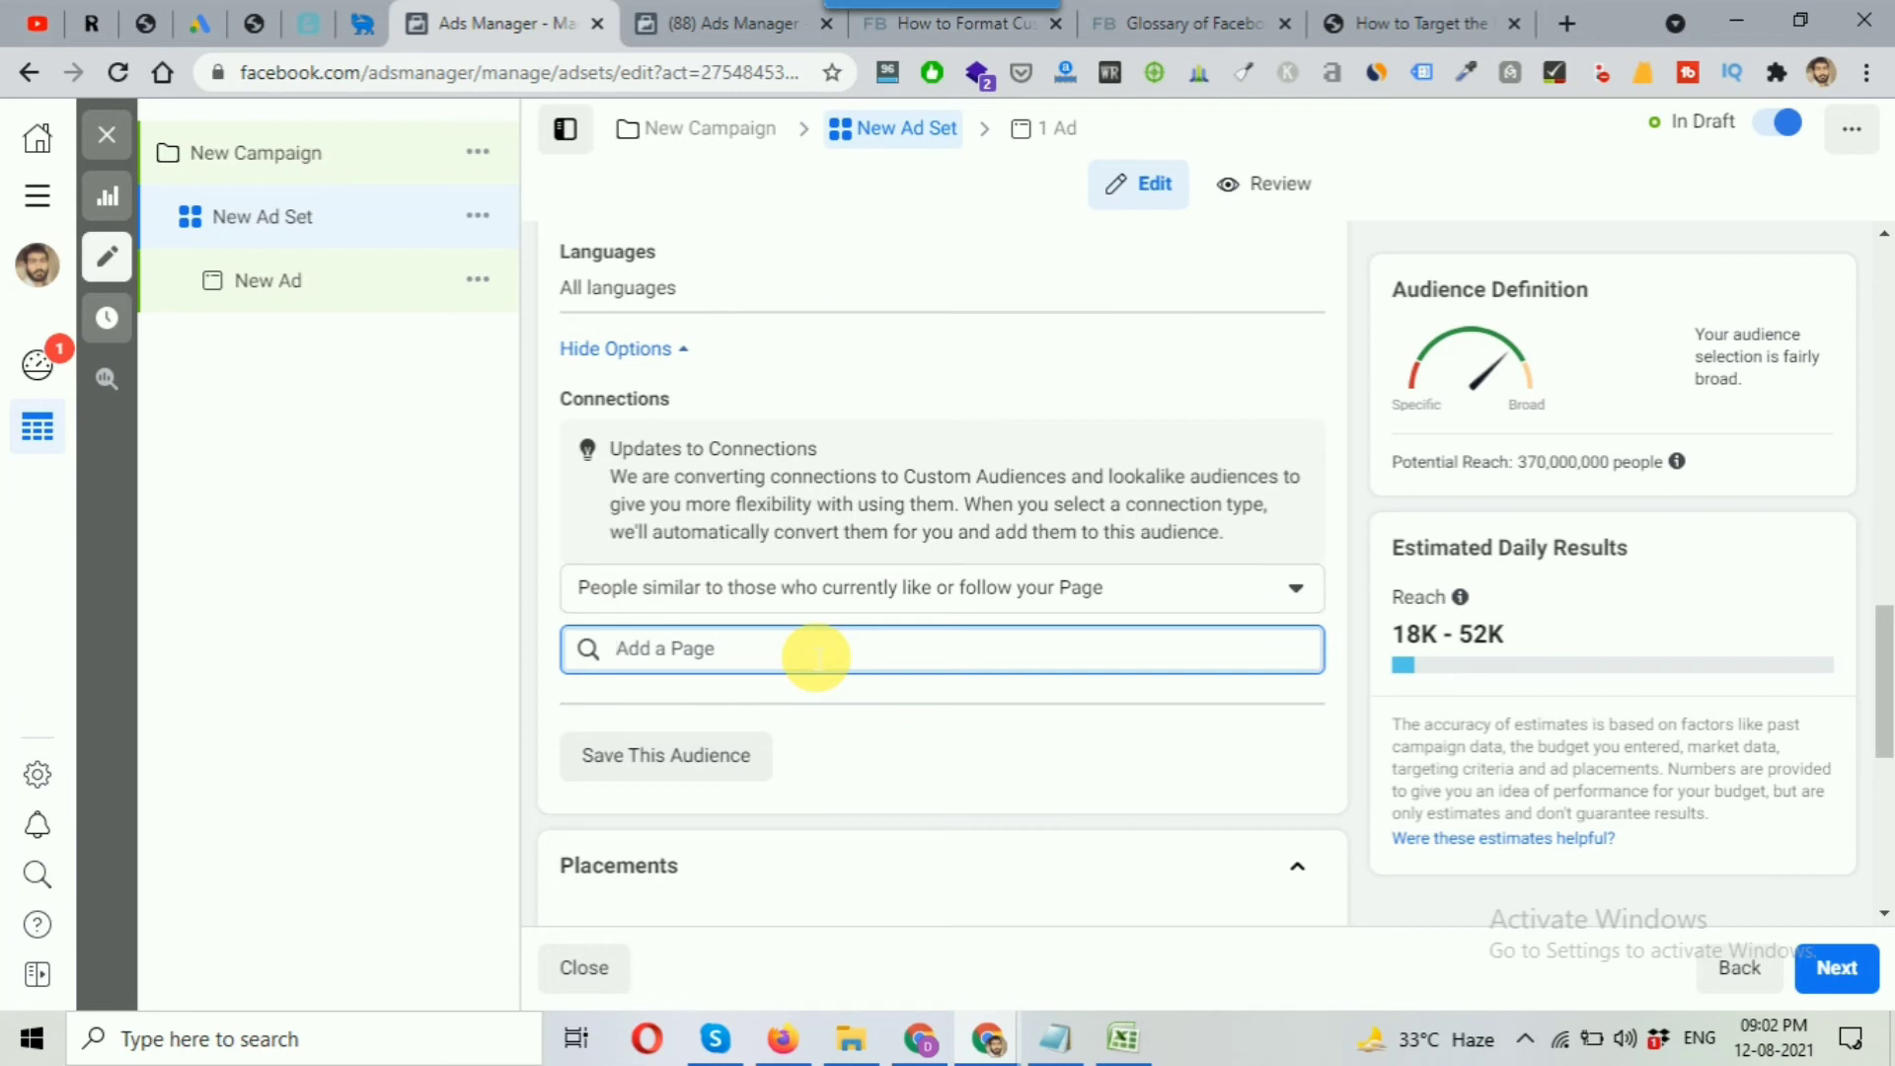
type("parvee")
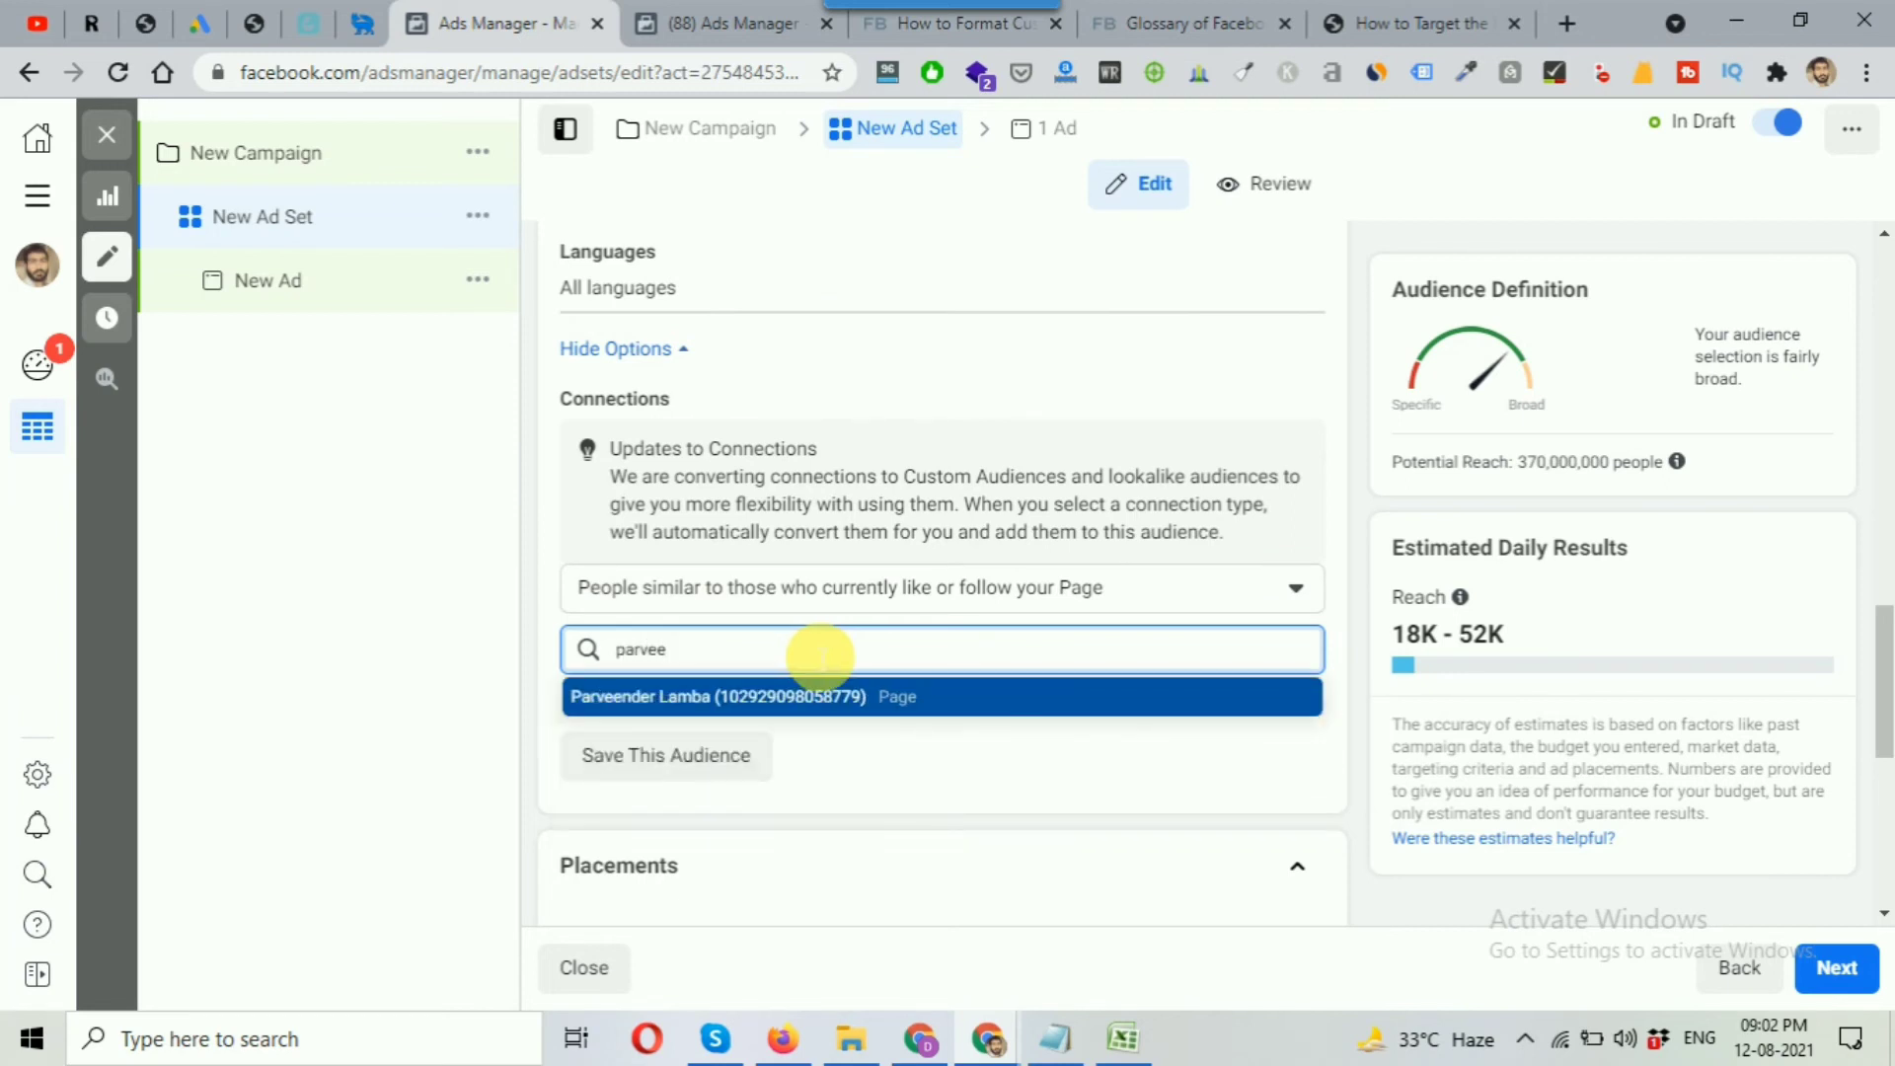
left_click(709, 698)
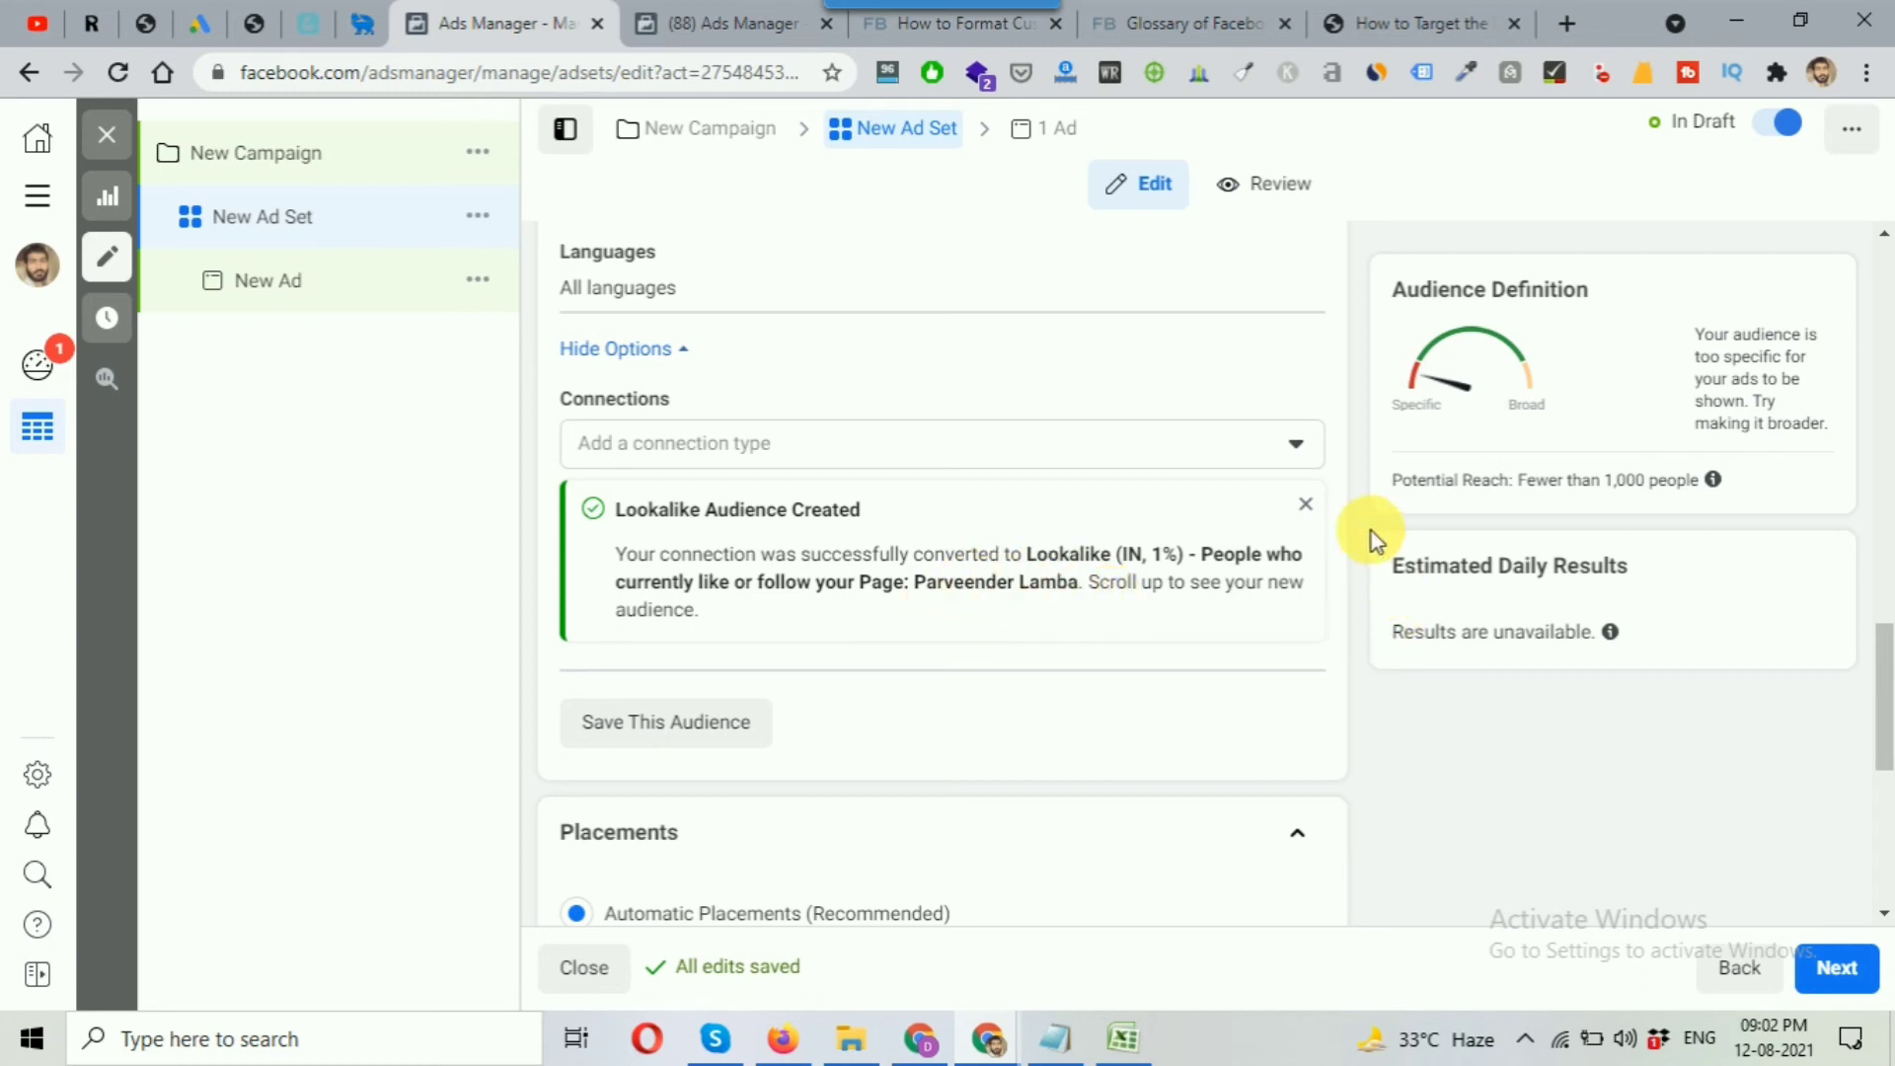
Inspect the lookalike audience added under Custom Audiences and browse the other existing lookalike audiences.
scroll(1370, 533, "up", 10)
scroll(1370, 531, "up", 1)
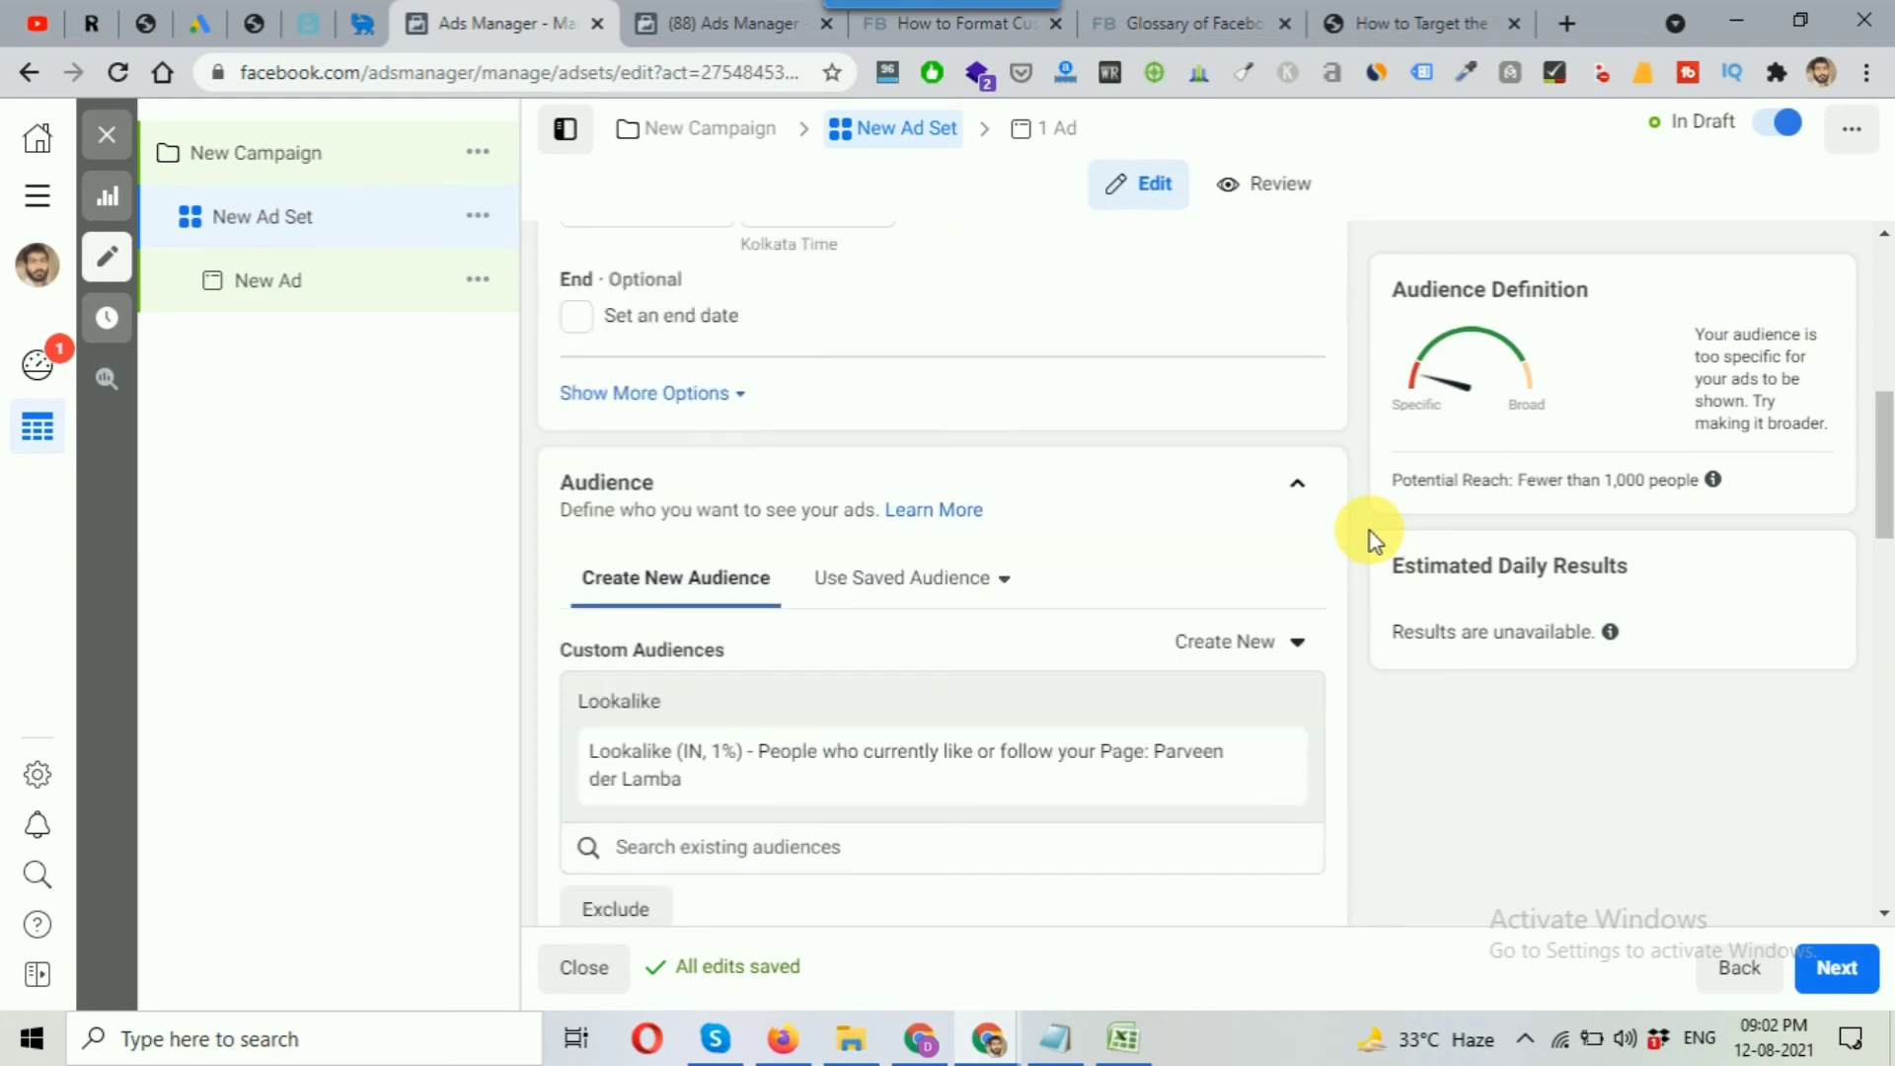
scroll(1085, 523, "down", 1)
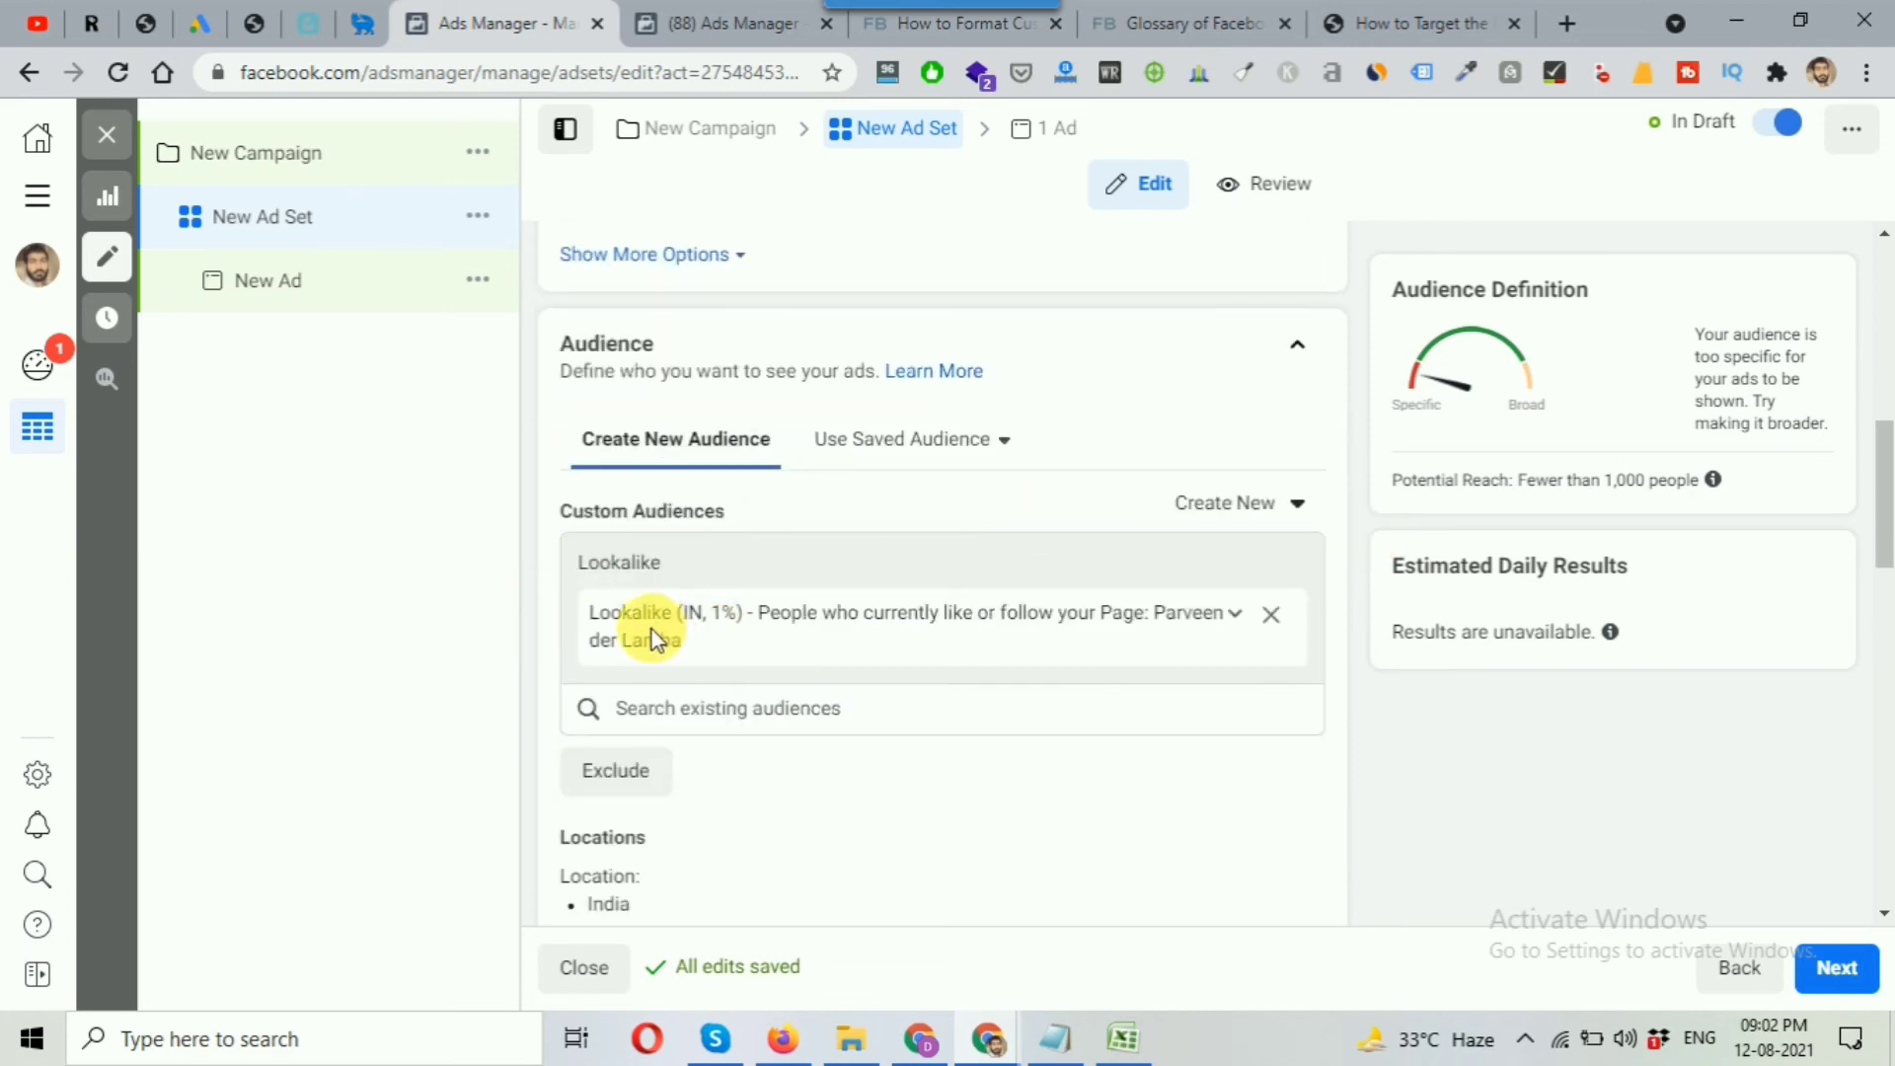
left_click_drag(607, 619, 713, 643)
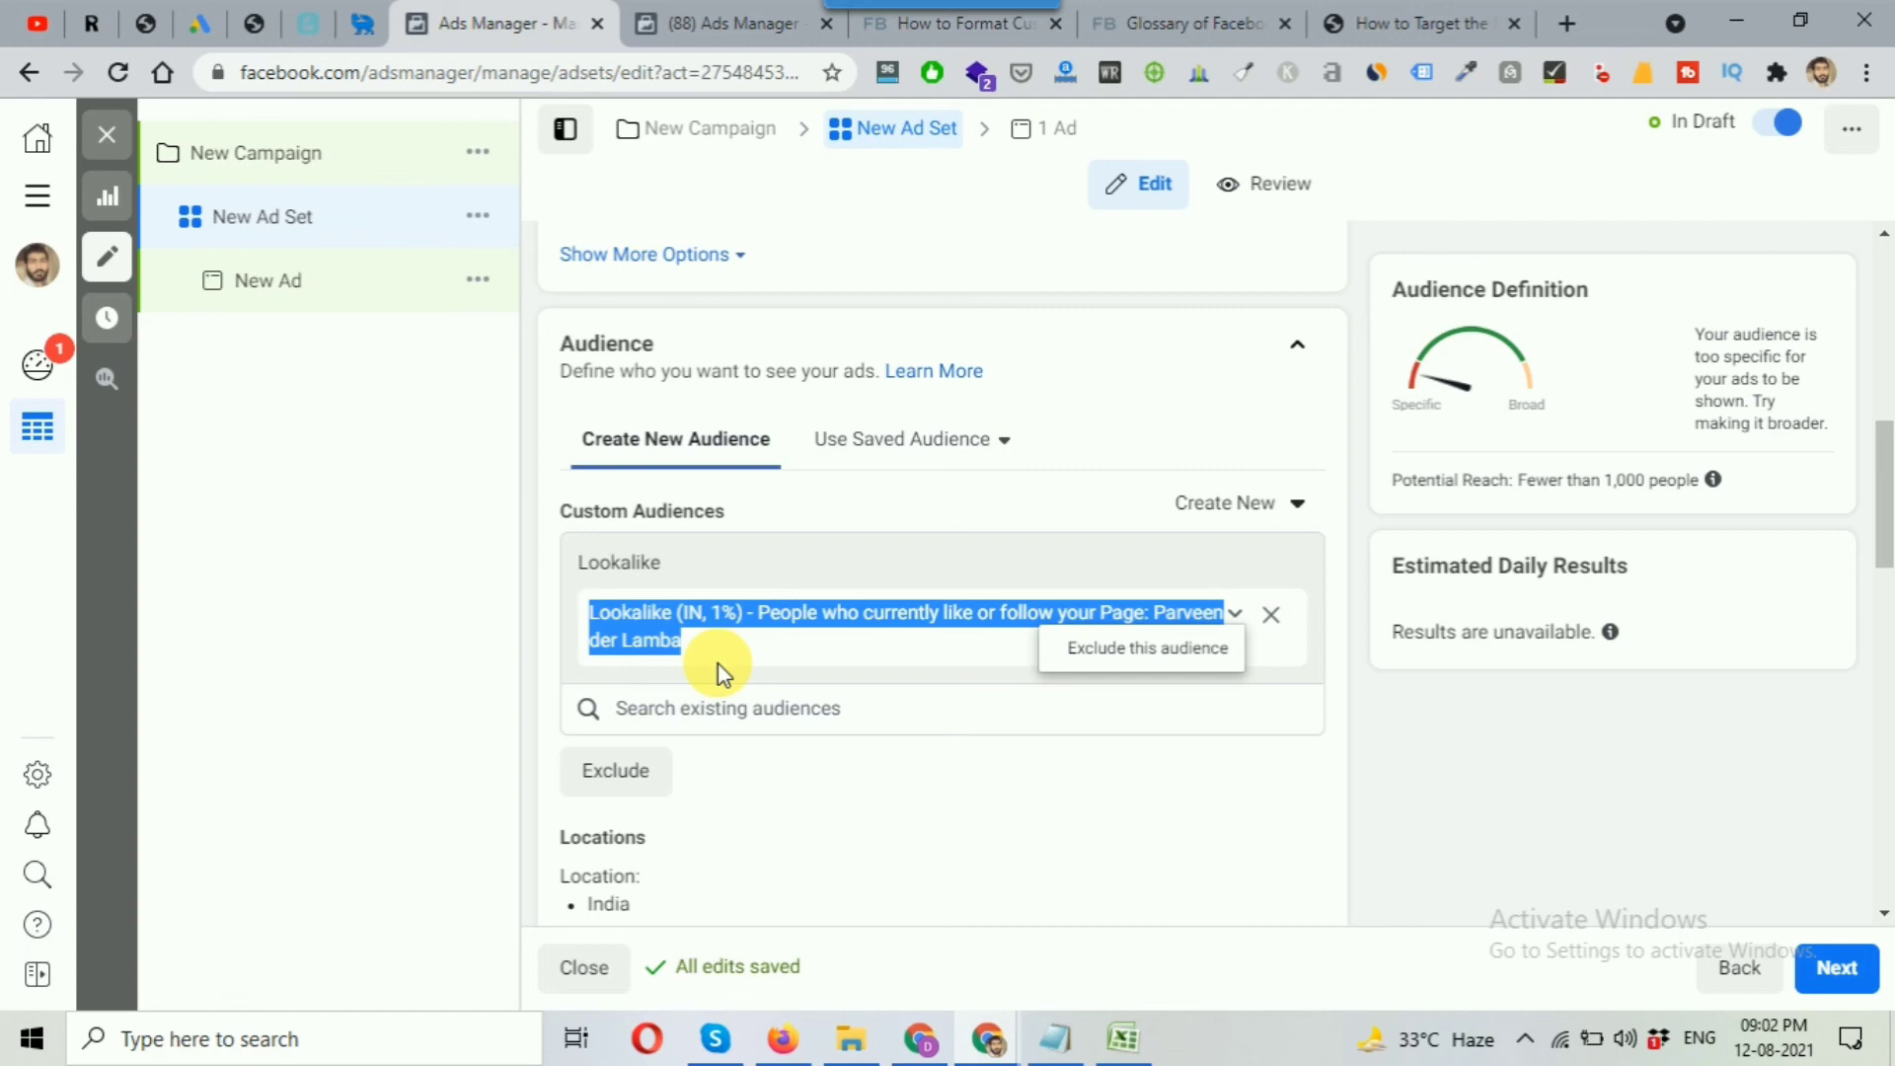
scroll(719, 663, "down", 1)
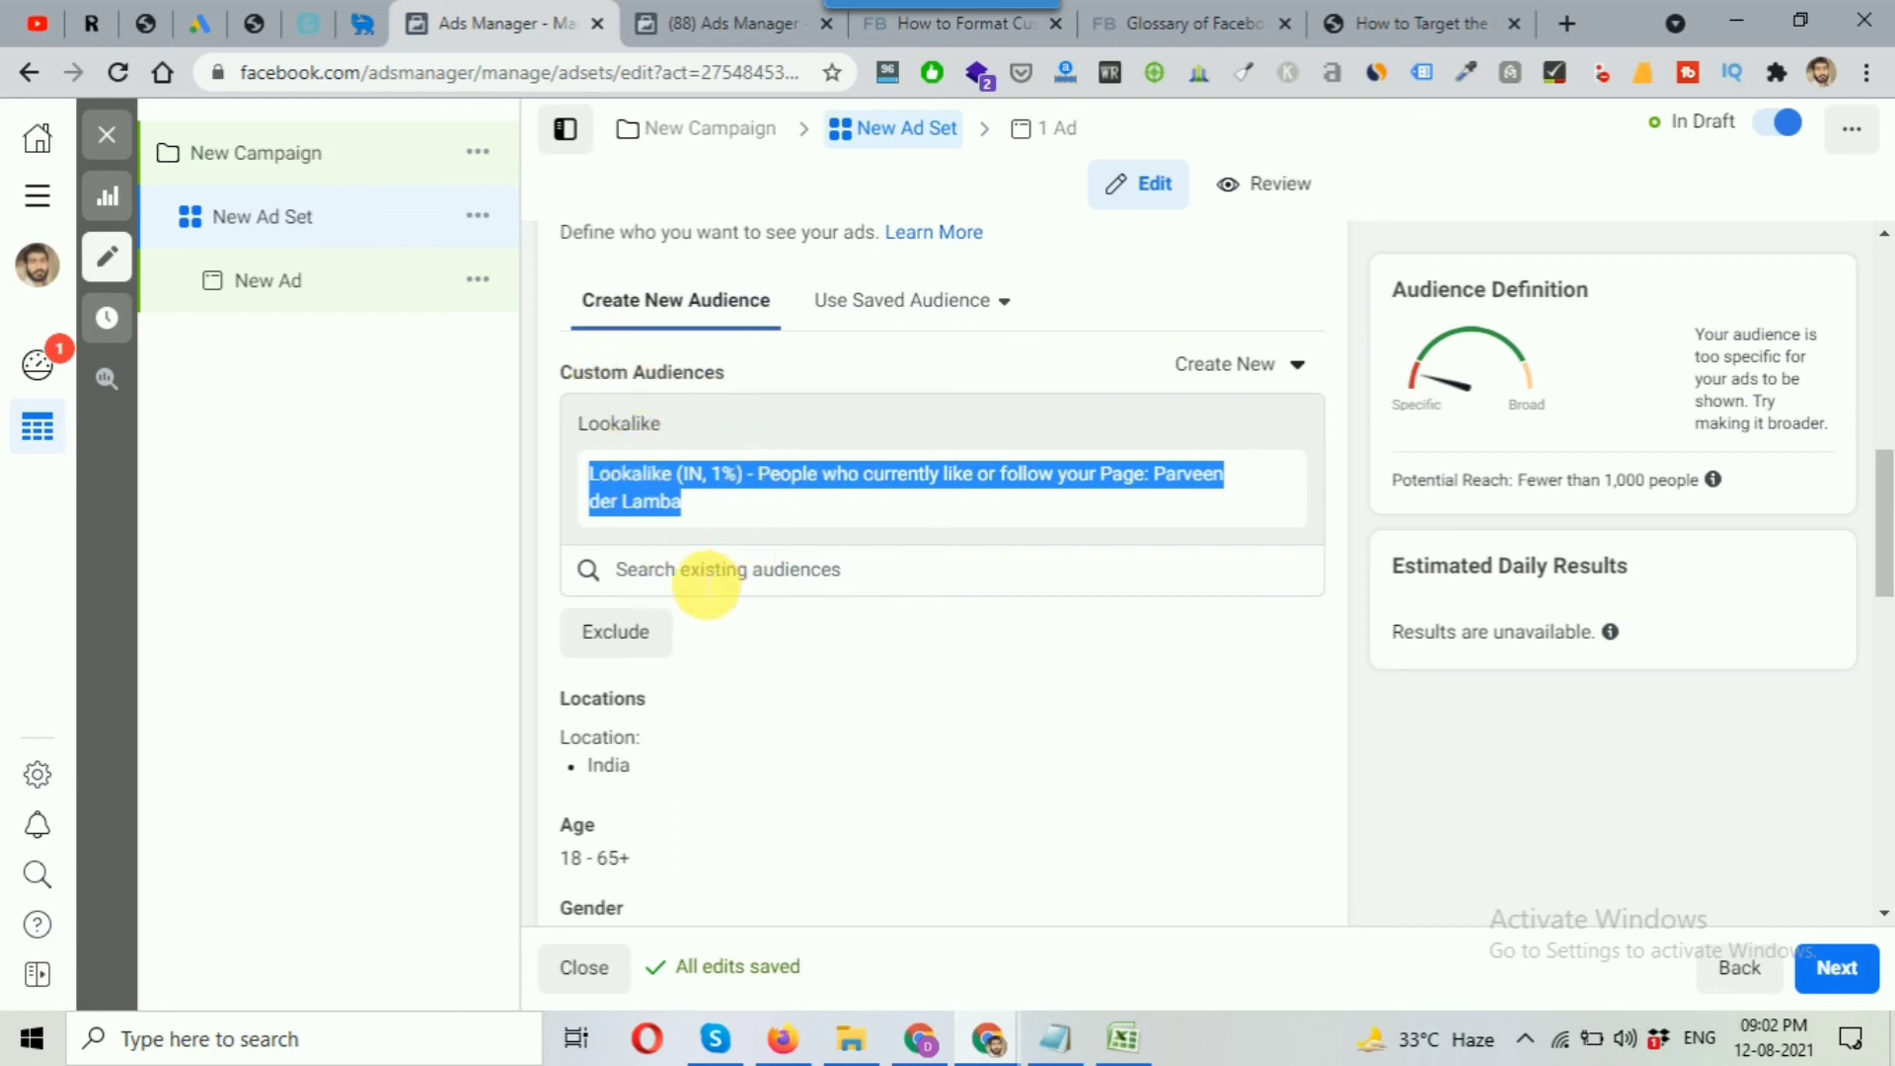
left_click(699, 582)
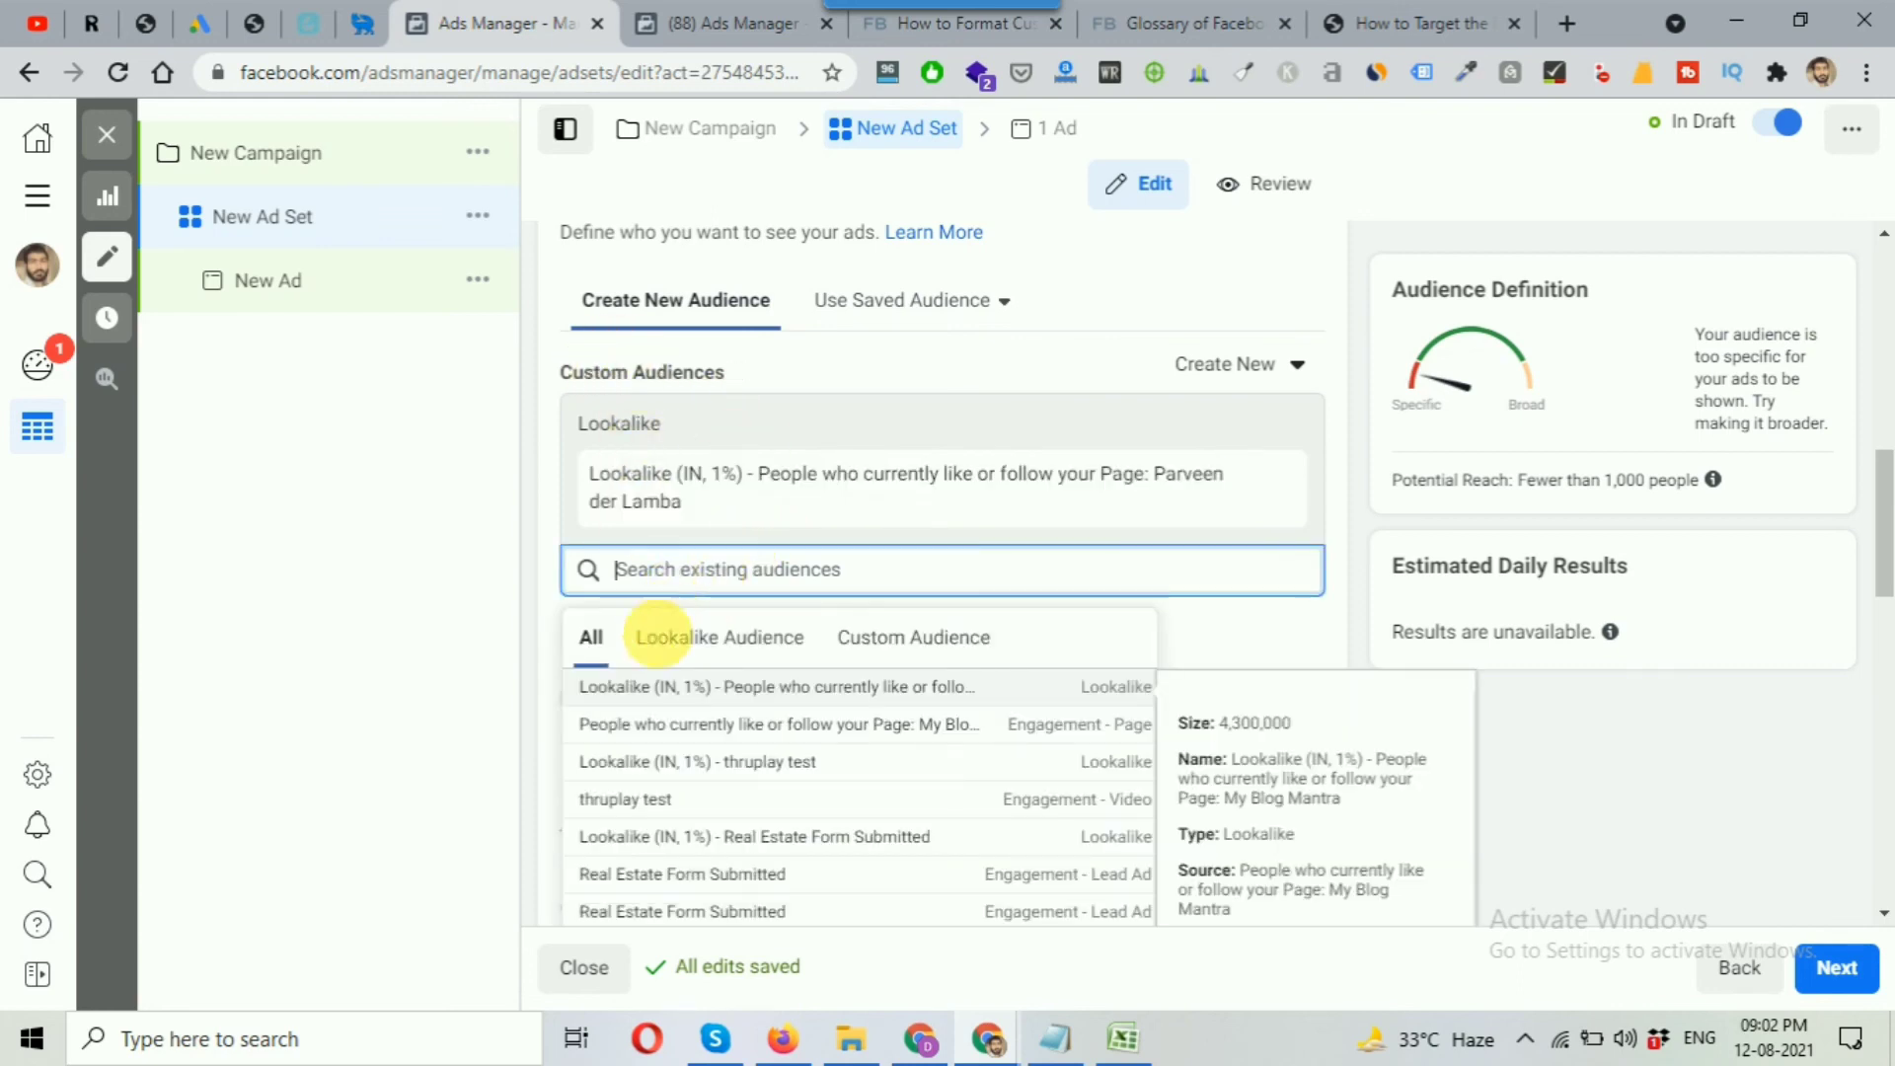
left_click(721, 641)
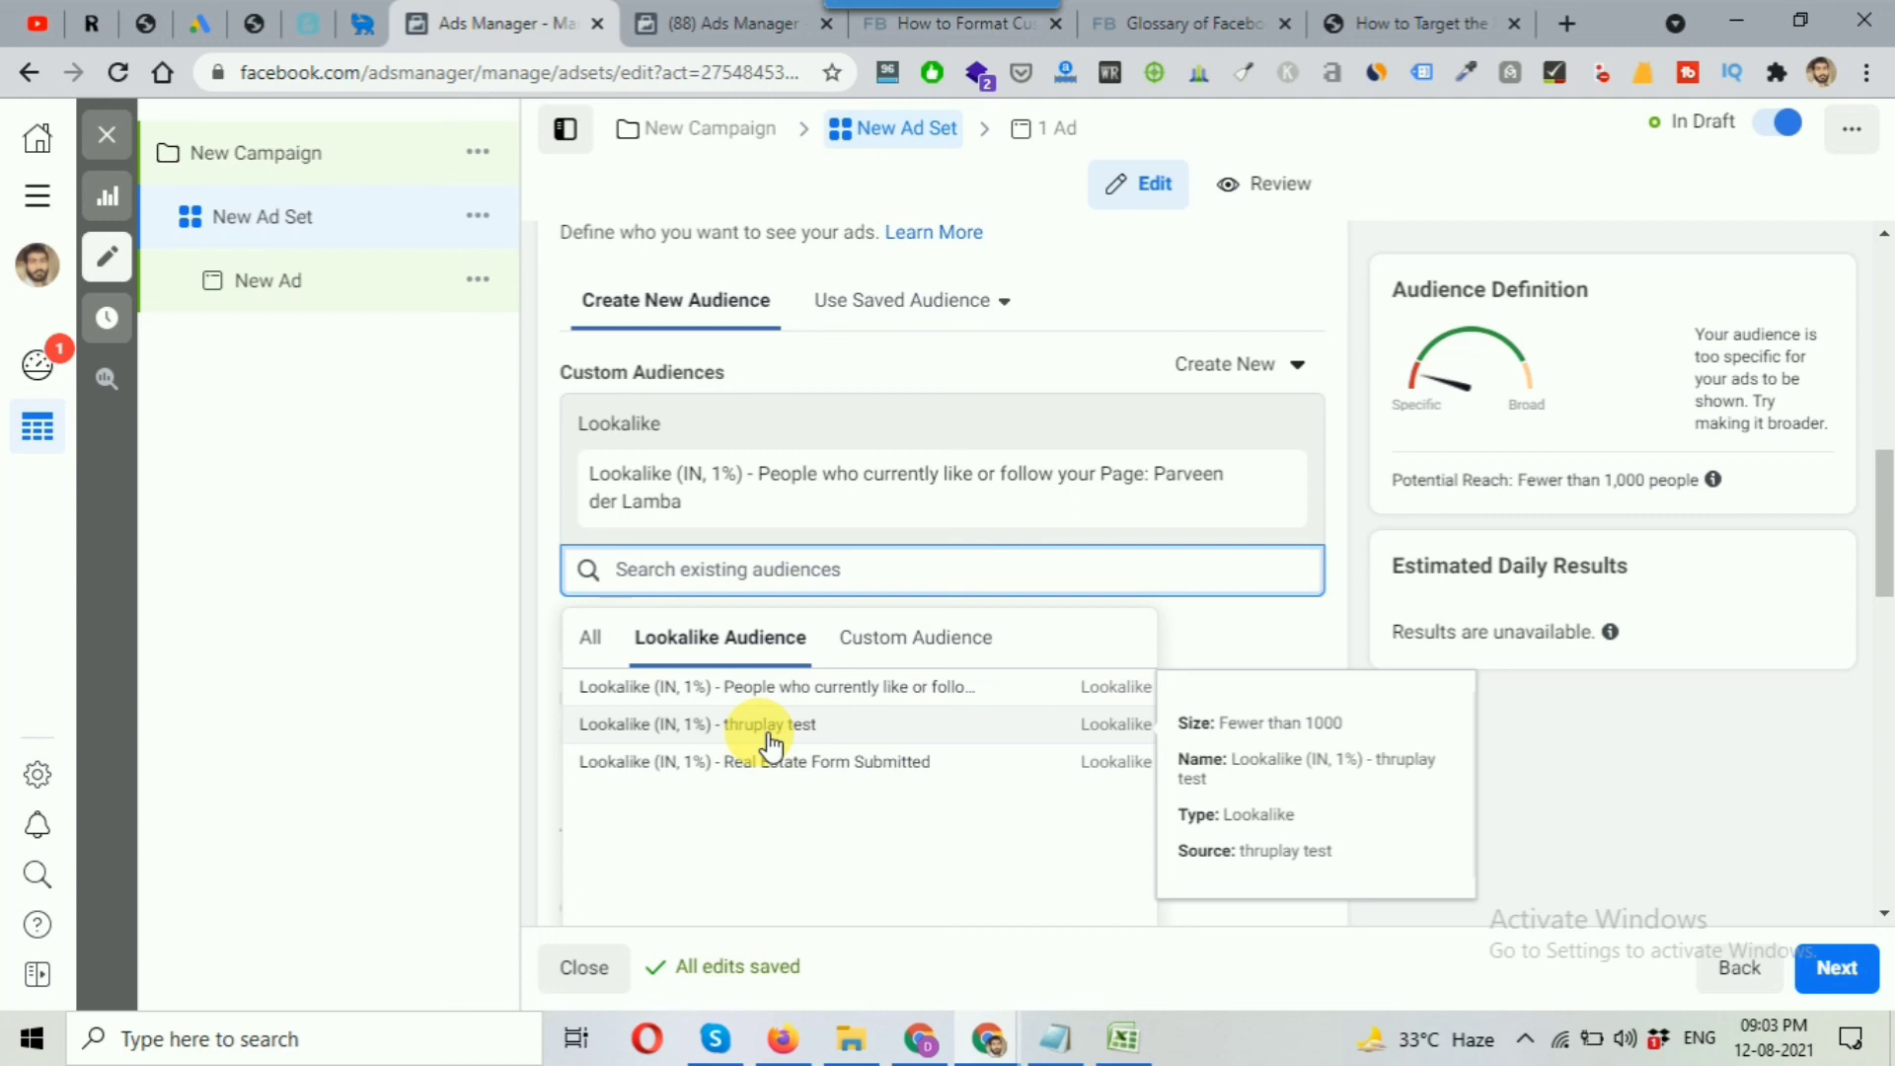
Switch to the Notepad notes on targeting friends of people who like the Page.
left_click(1054, 1036)
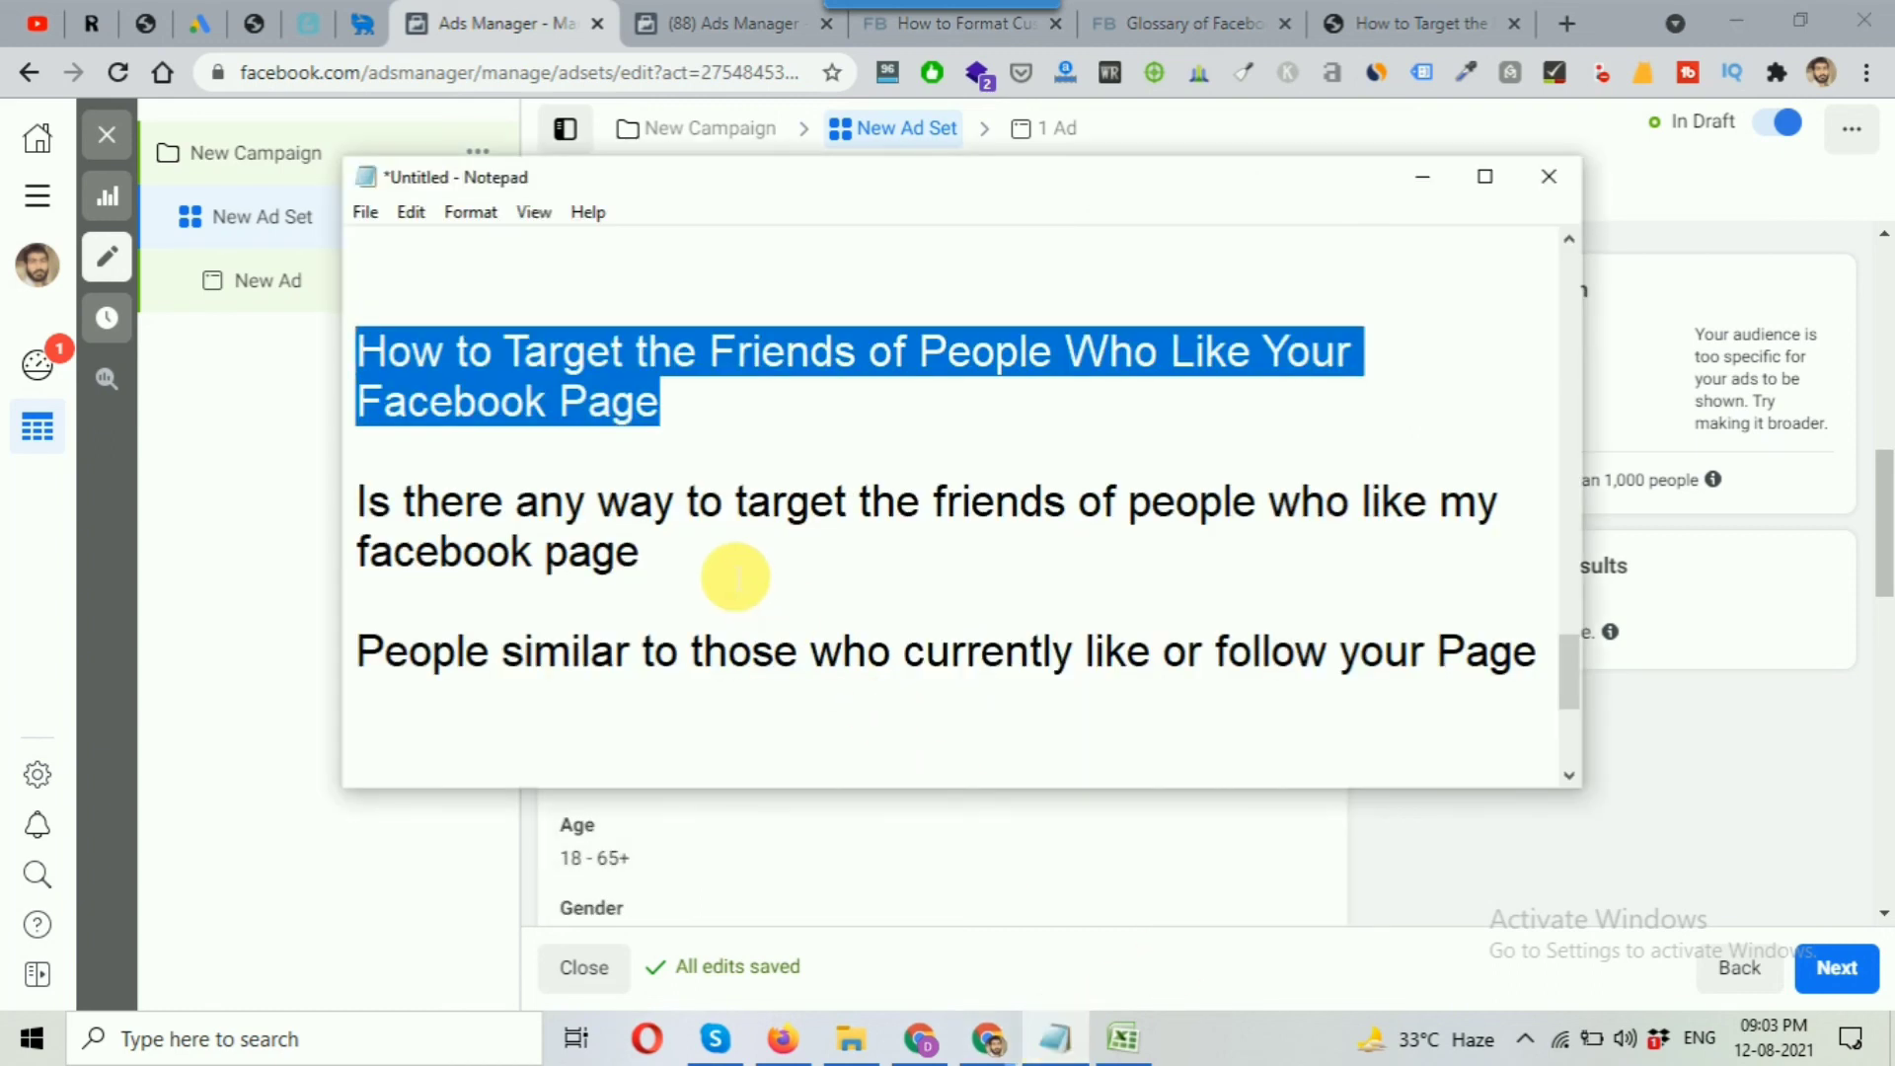